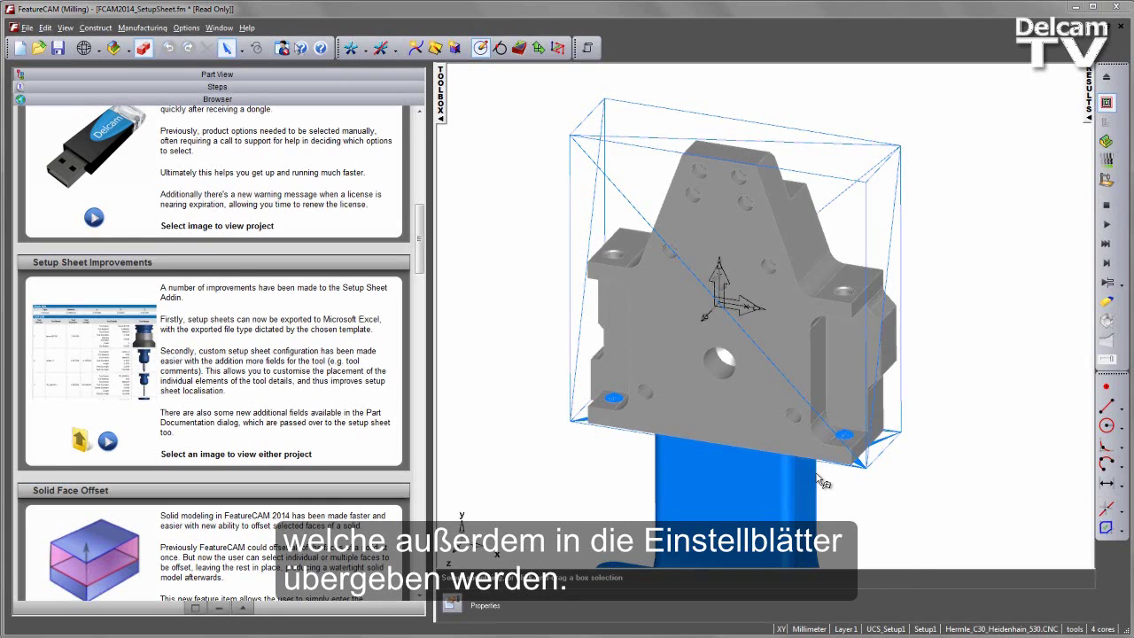
# - Orbit the bracket on its fixture to a tilted view looking down onto the fixture plate
pyautogui.moveTo(855, 322); pyautogui.dragTo(398, 181, button='middle')
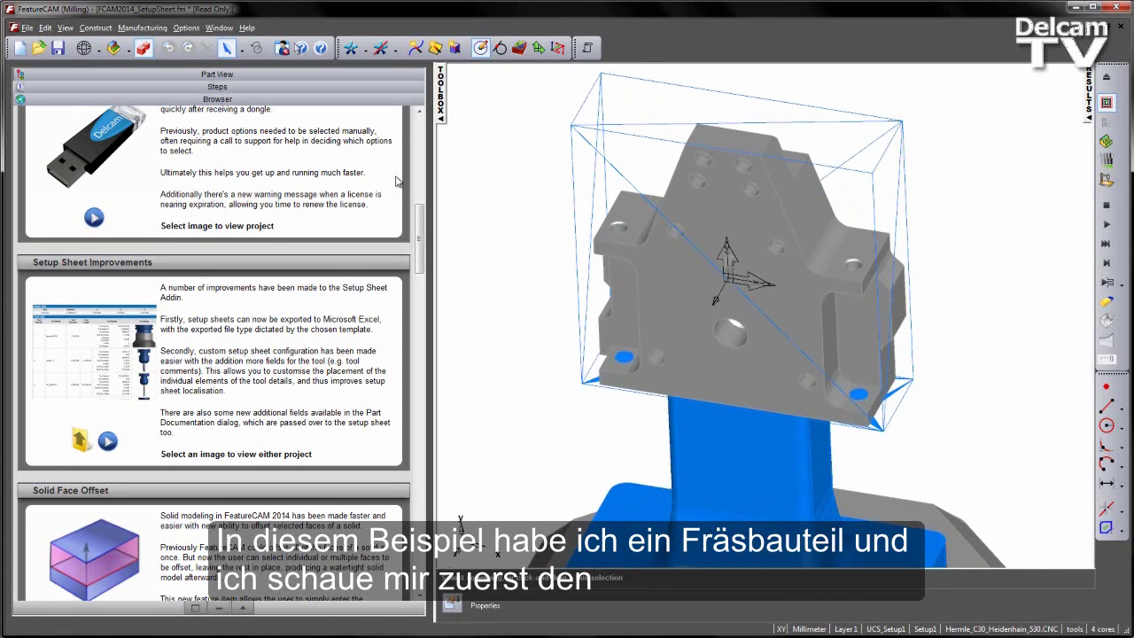
# - Show the Part View feature tree and open the 3+2 Bracket's Part Documentation, moved aside
pyautogui.click(203, 75)
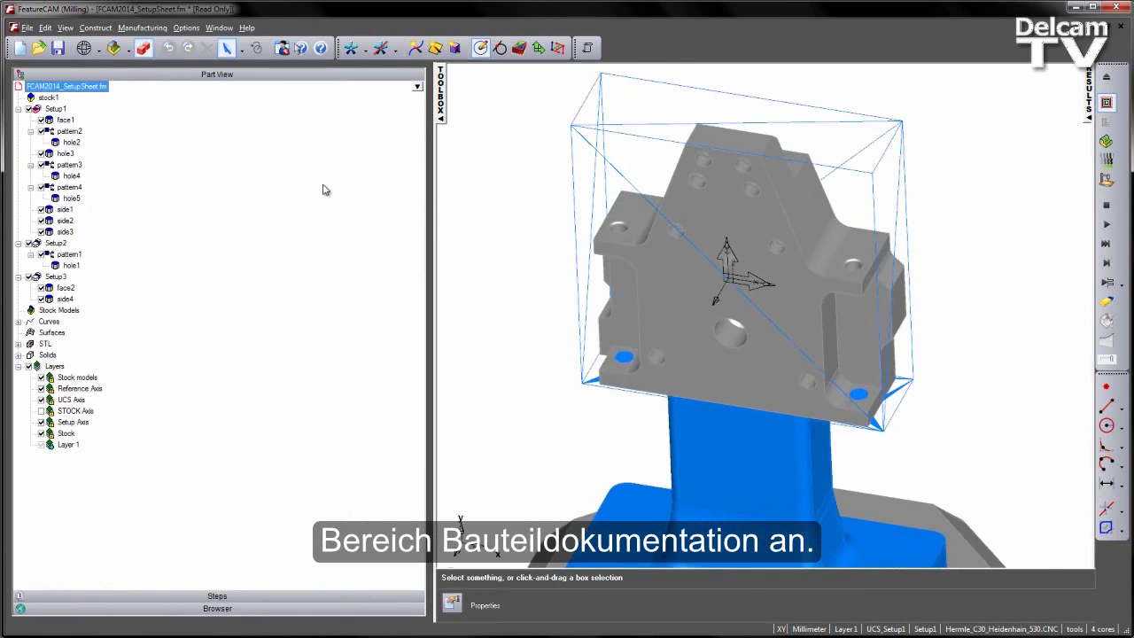
pyautogui.click(26, 29)
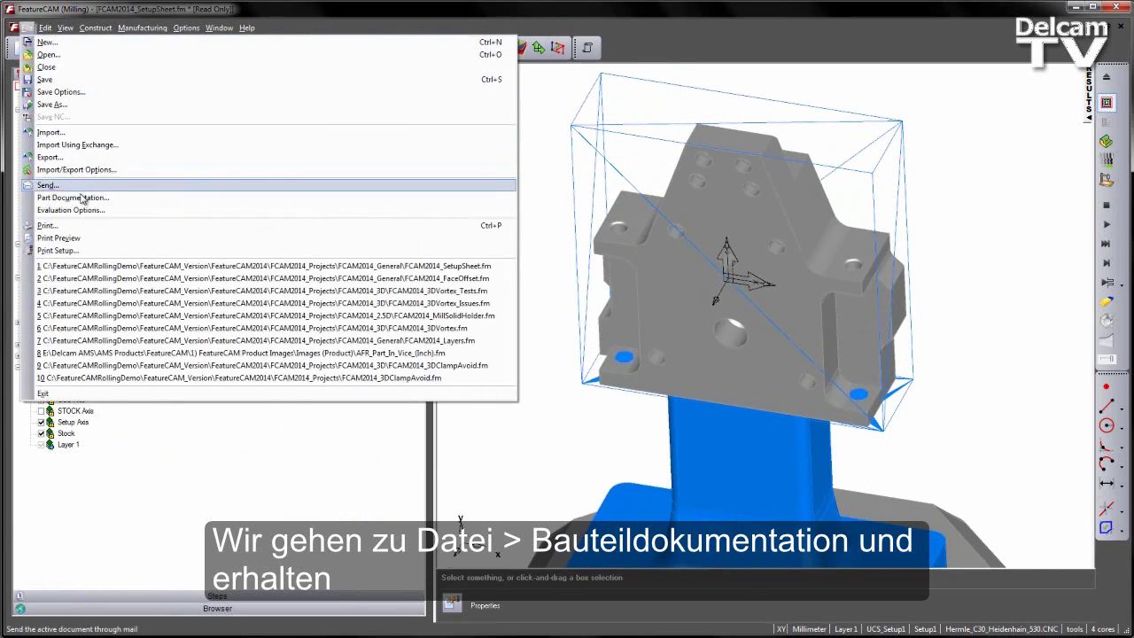
pyautogui.click(133, 197)
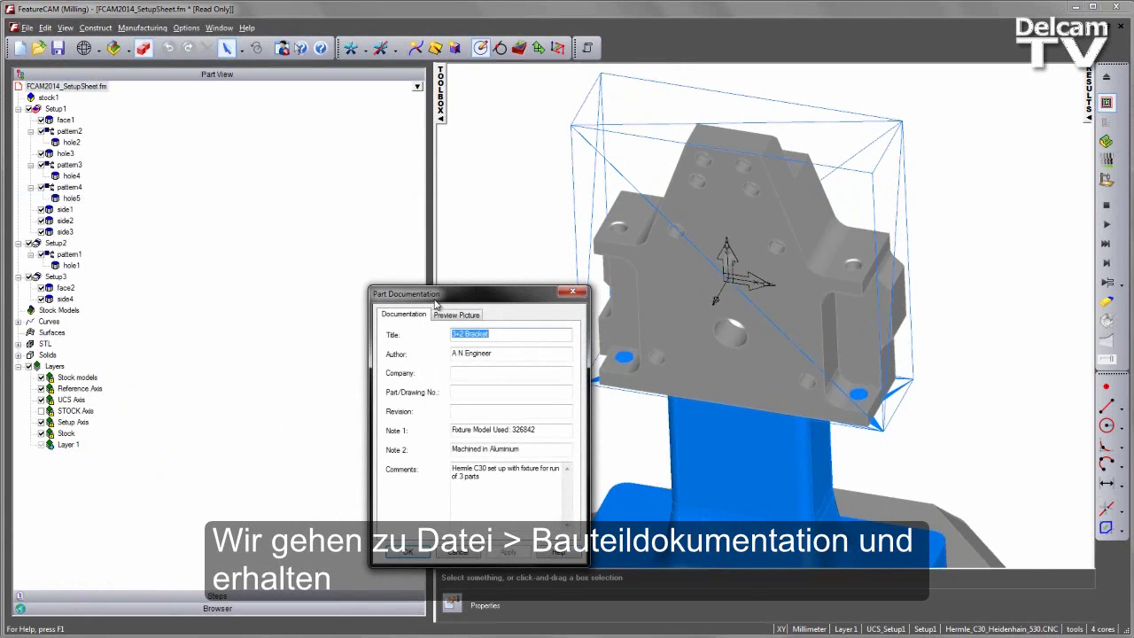
pyautogui.moveTo(432, 303); pyautogui.dragTo(353, 170)
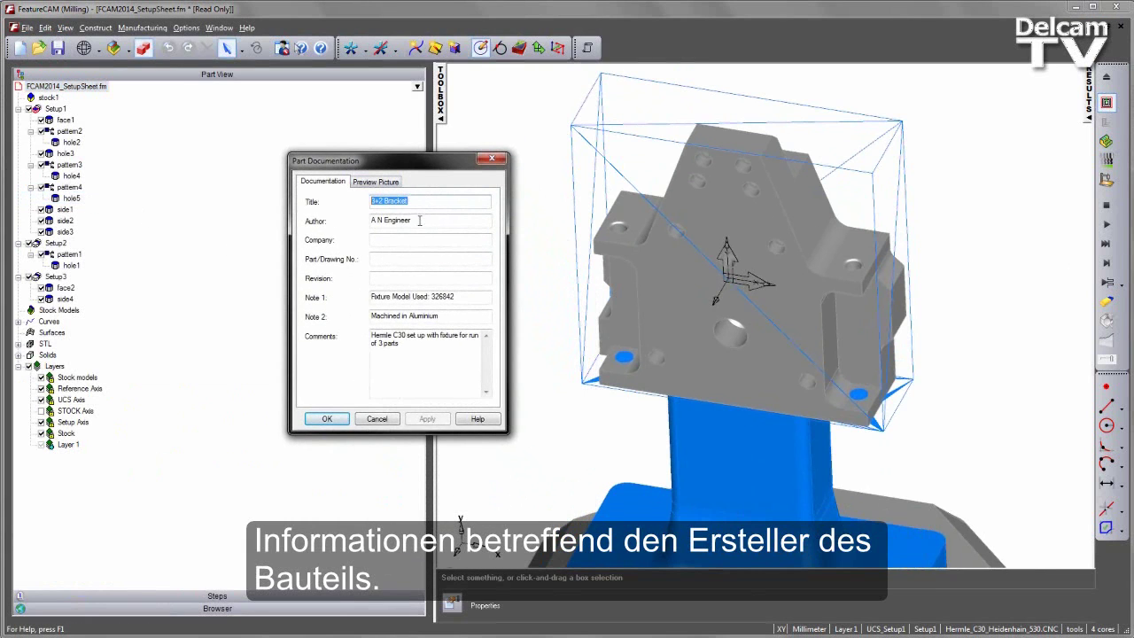
pyautogui.press('Tab')
pyautogui.hotkey('shift', 'Tab')
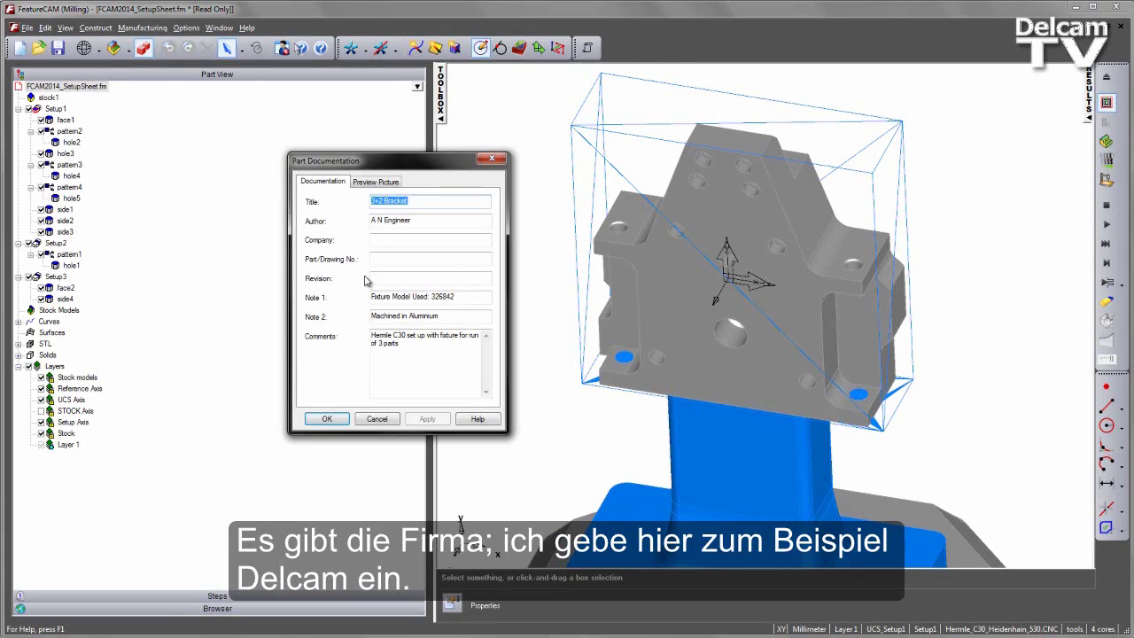
# - Enter company Delcam, part/drawing number 12131-1516 and revision 32, then confirm the documentation
pyautogui.click(379, 239)
pyautogui.write('Delcam')
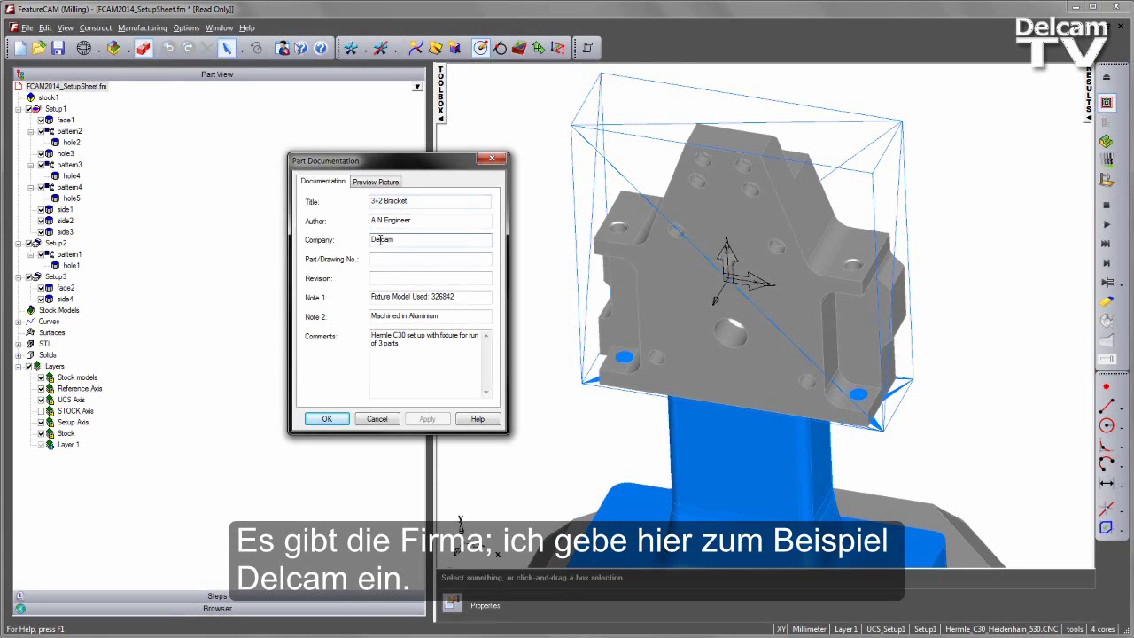
pyautogui.press('Tab')
pyautogui.write('12131')
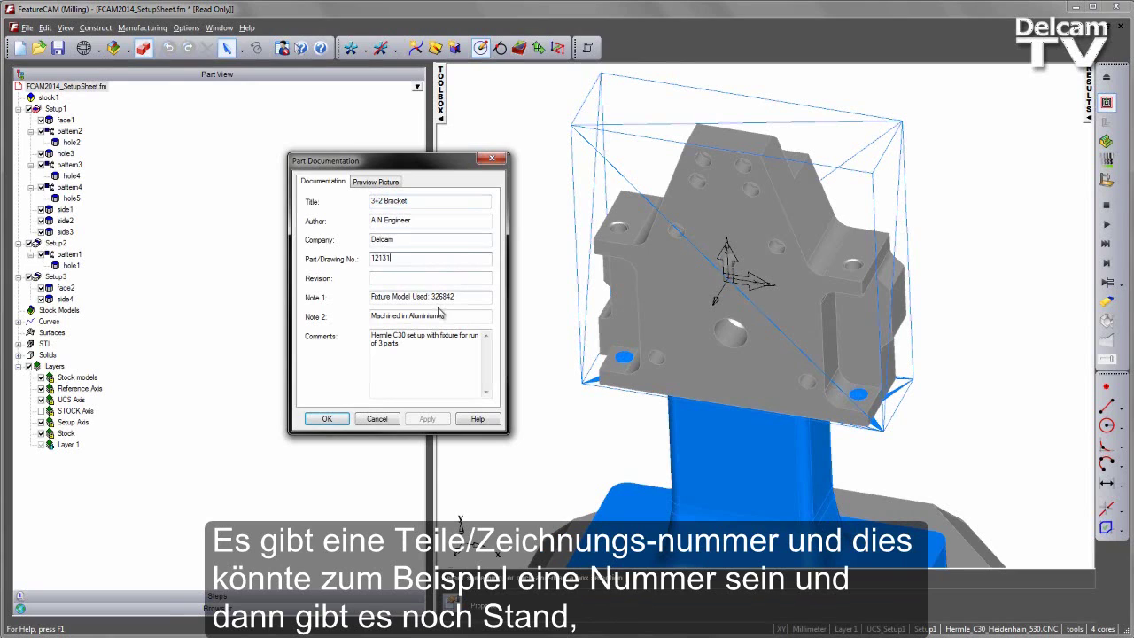
pyautogui.write('-1516')
pyautogui.click(407, 279)
pyautogui.write('32')
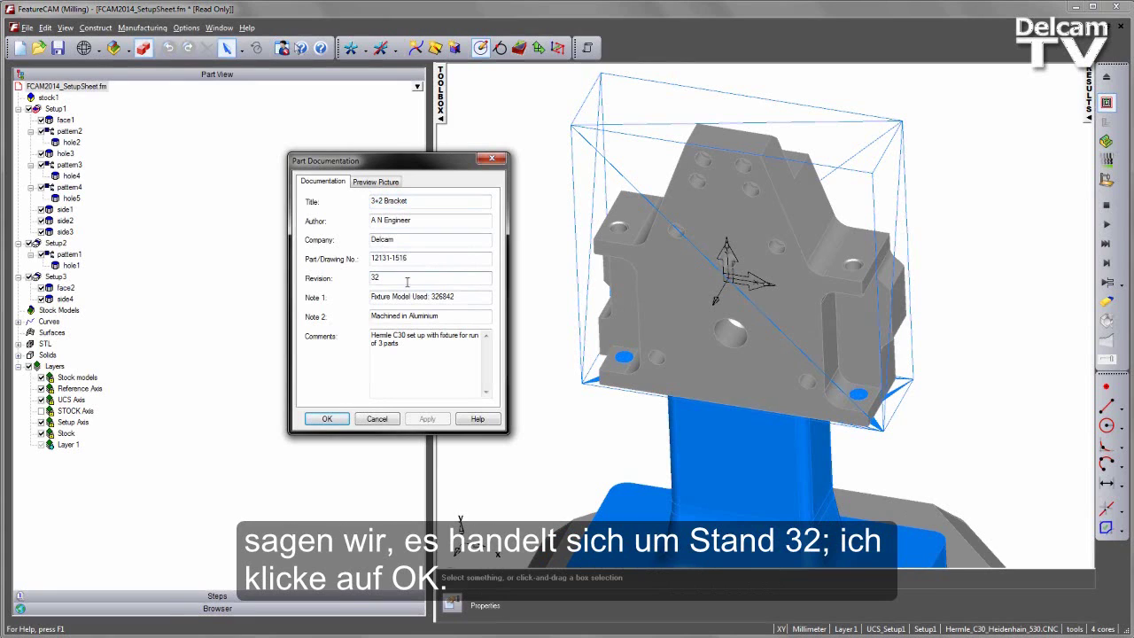
pyautogui.click(327, 419)
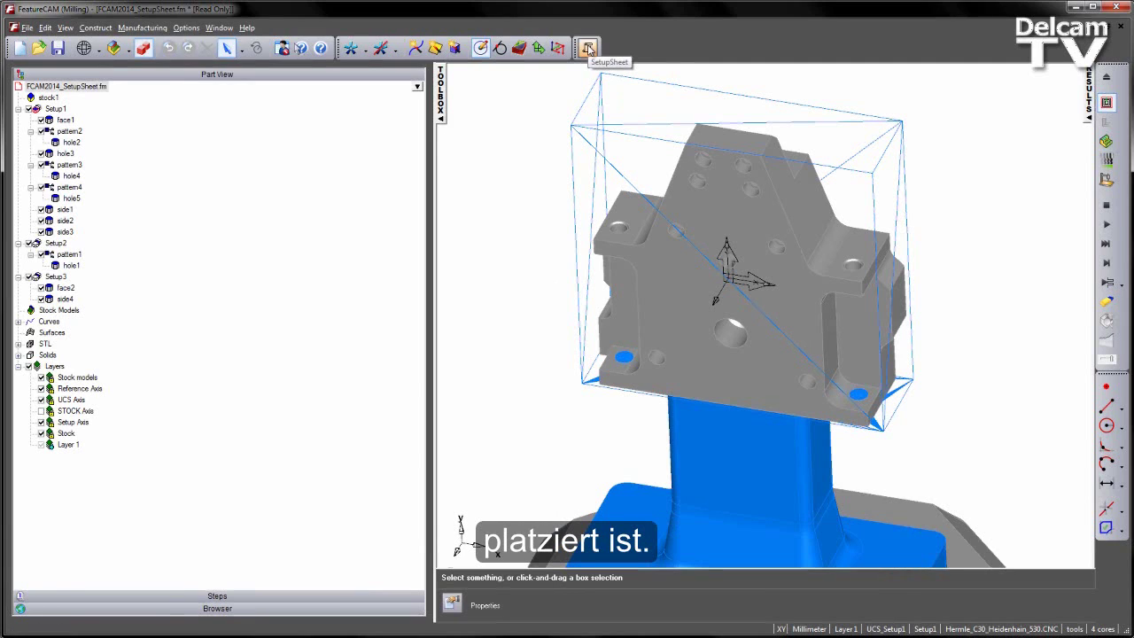
# - Open Setup Sheet Options, showing the 3+2 Bracket documentation, Setup1–Setup3 and HTML output
pyautogui.click(587, 49)
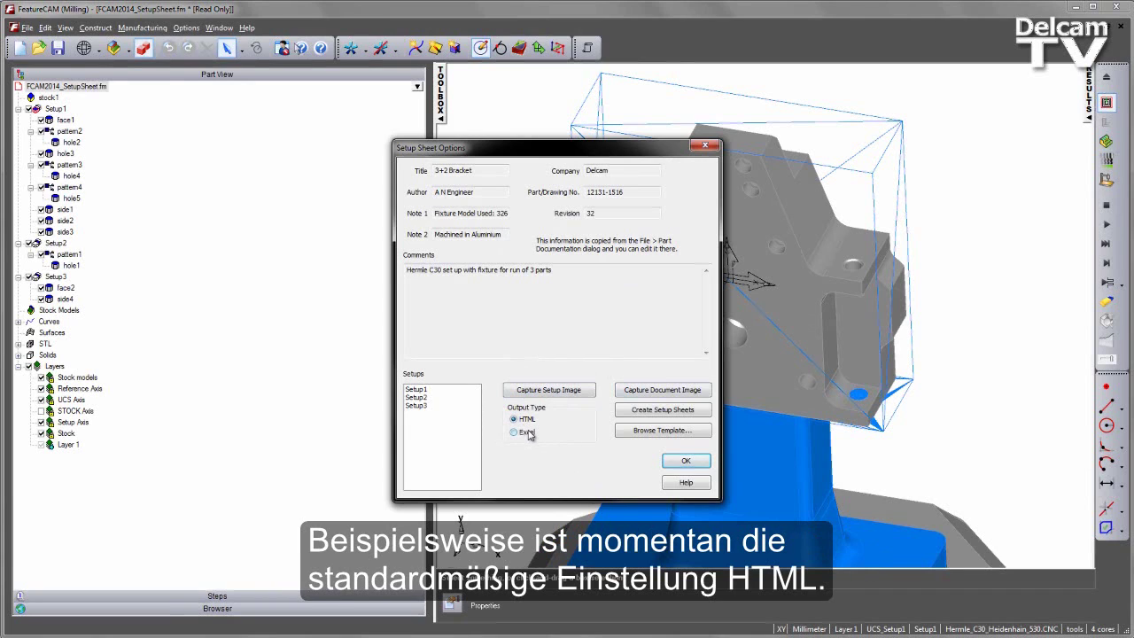
# - Load the SetupSheetTemplate.xls Excel template and generate the setup sheets as FCAM2014_SetupSheet.xls
pyautogui.click(653, 432)
pyautogui.click(620, 236)
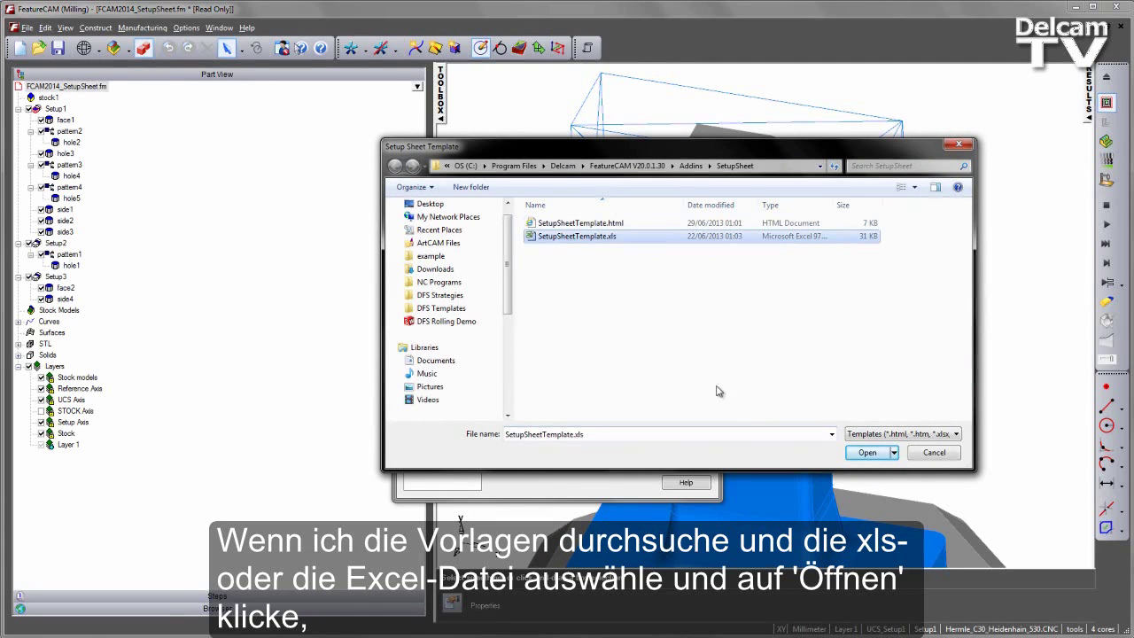
pyautogui.click(866, 454)
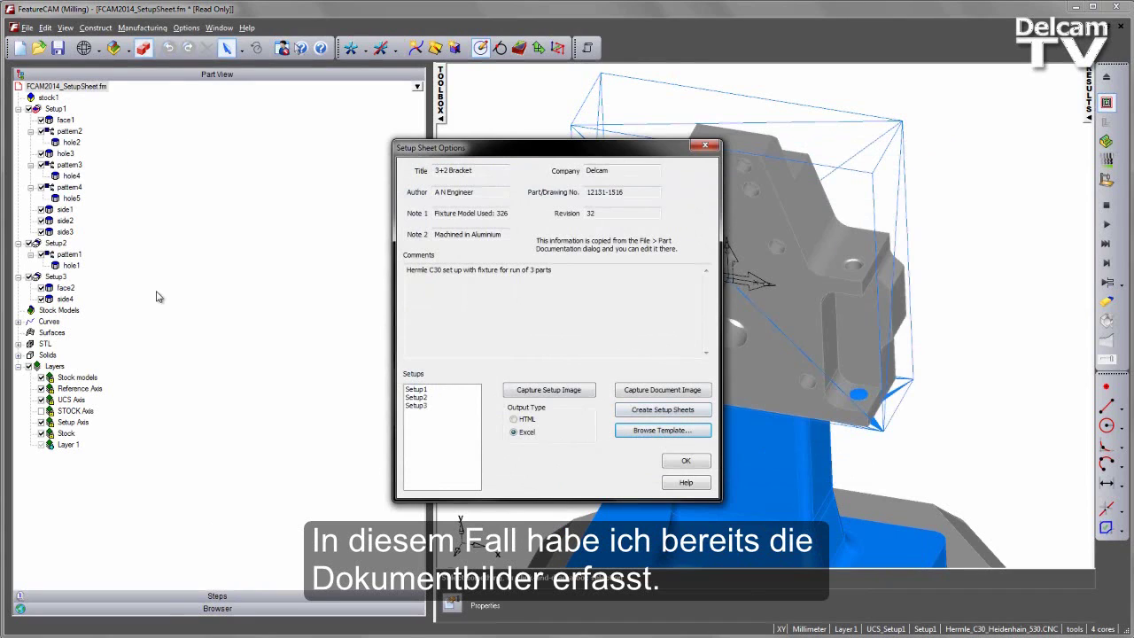
pyautogui.click(664, 416)
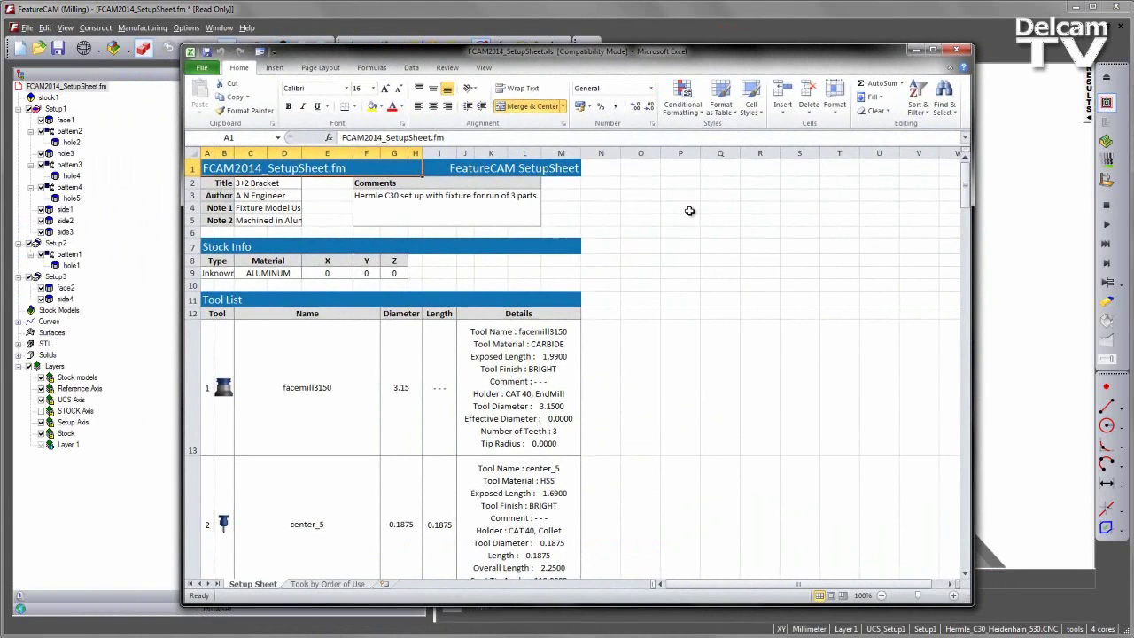
# - Check the facemill3150 and center_5 tool details in the Excel setup sheet, then close it
pyautogui.moveTo(966, 181); pyautogui.dragTo(896, 146)
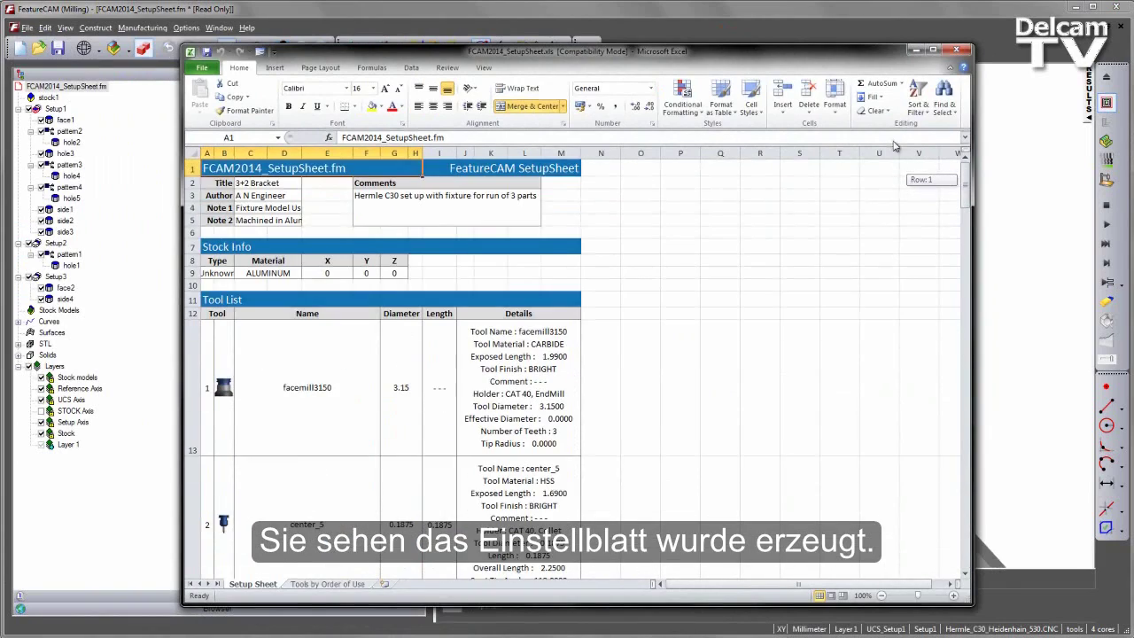
pyautogui.click(508, 382)
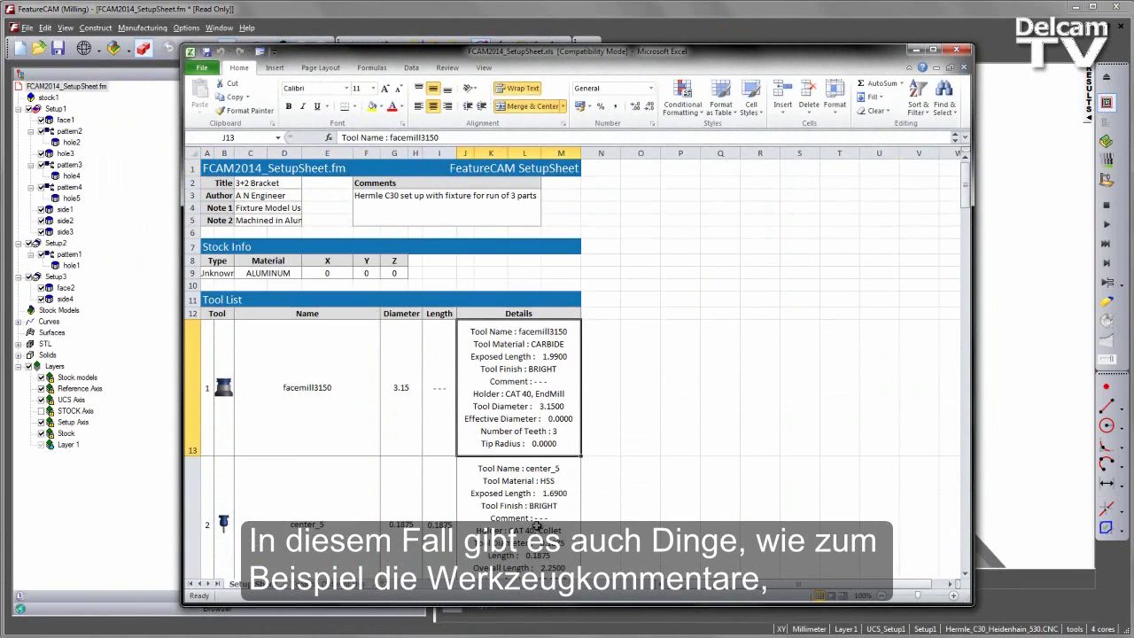
pyautogui.click(538, 528)
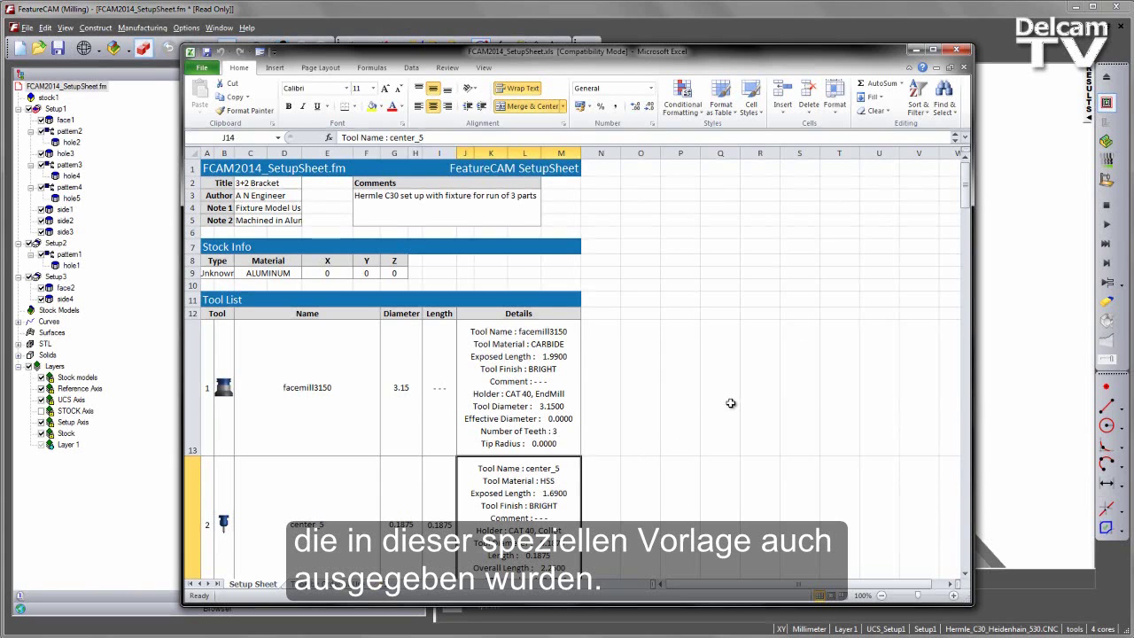
pyautogui.click(957, 49)
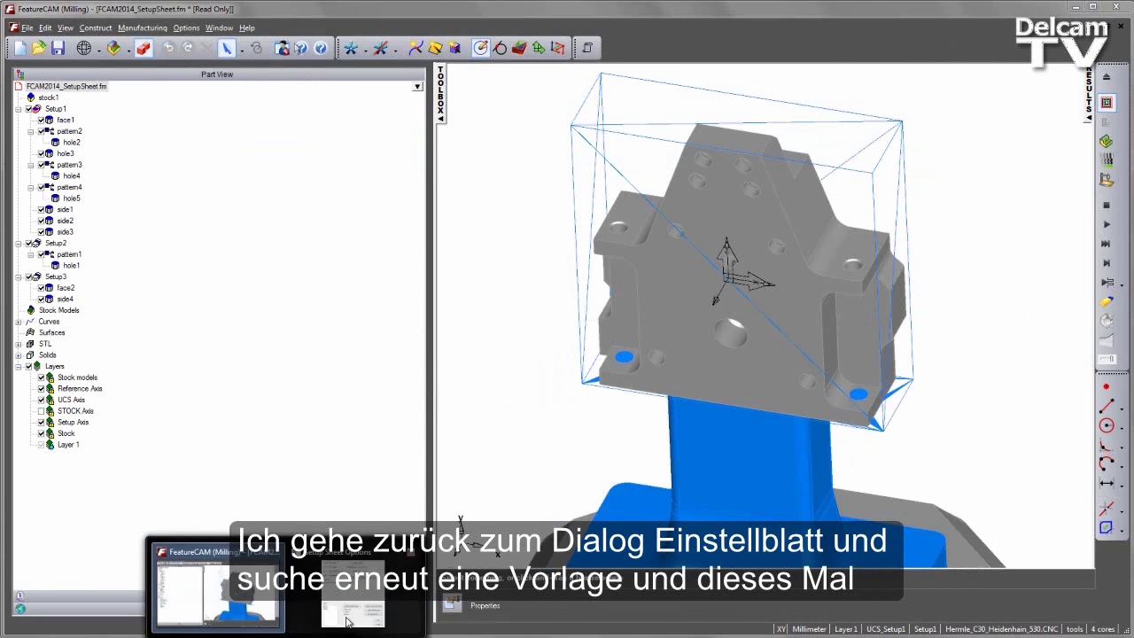
# - Switch Setup Sheet Options to the SetupSheetTemplate.html template and regenerate the setup sheets
pyautogui.click(373, 594)
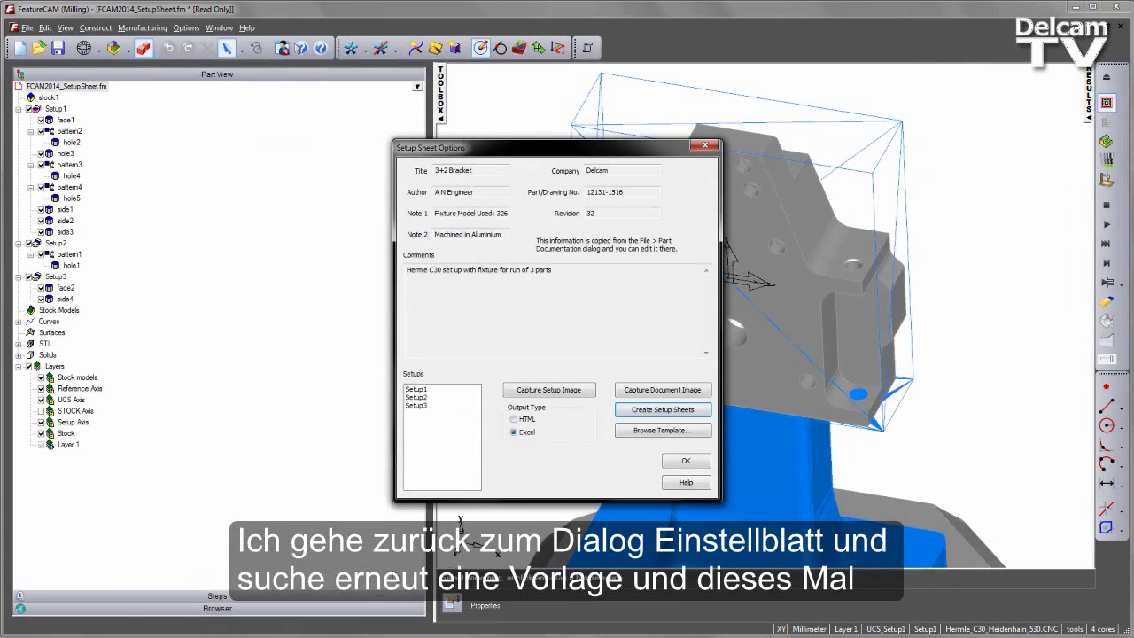
pyautogui.click(664, 430)
pyautogui.click(567, 223)
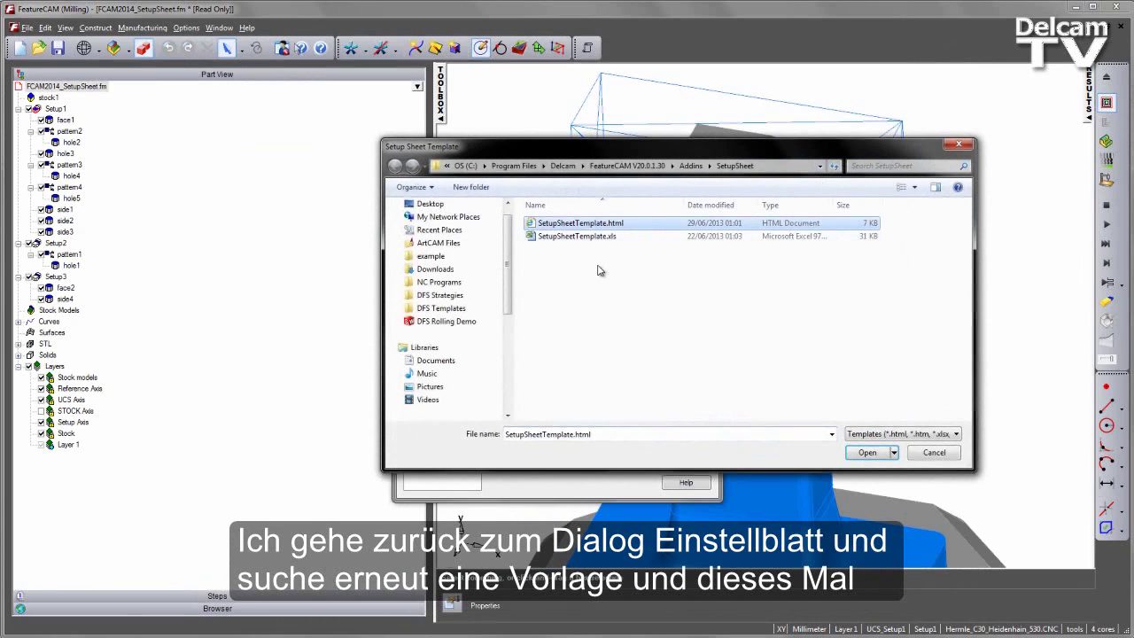
pyautogui.click(866, 452)
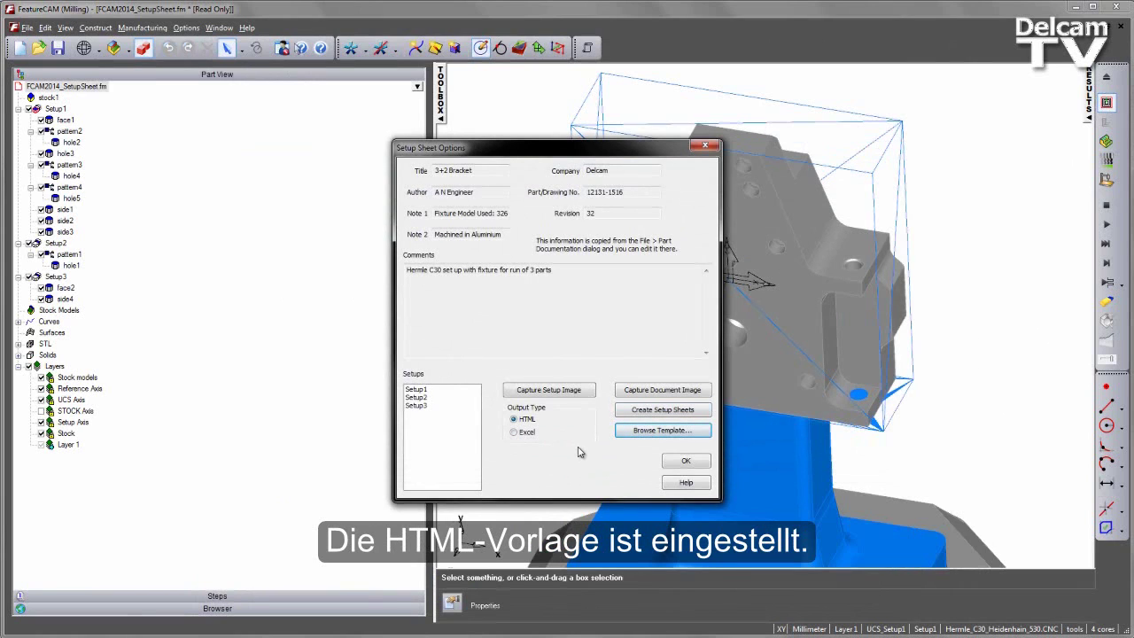
pyautogui.click(671, 411)
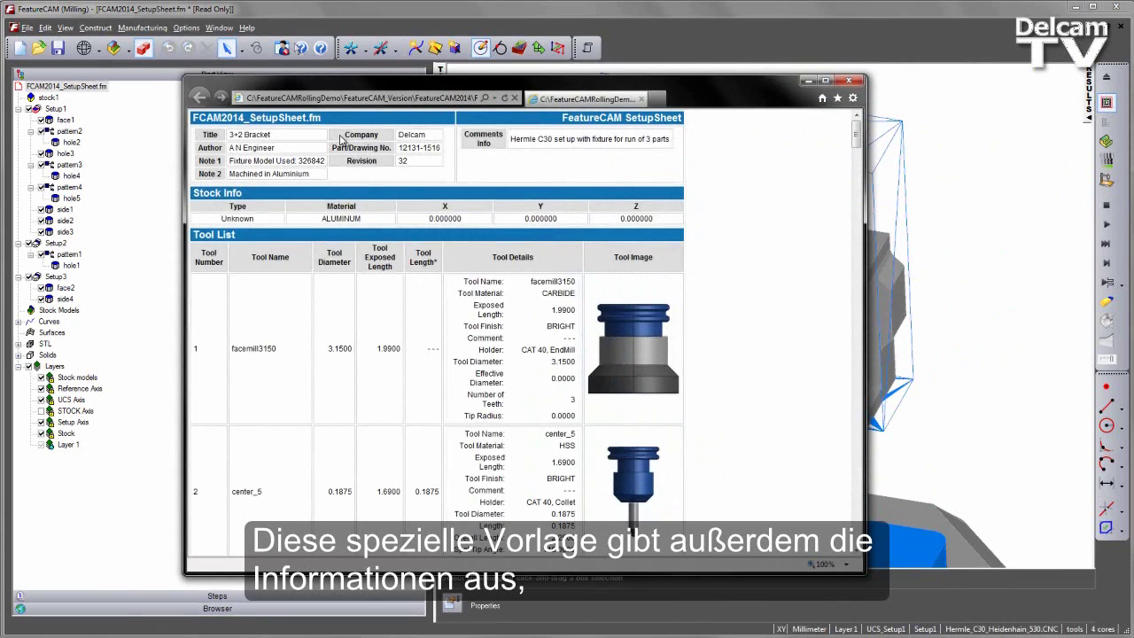
# - Inspect the part/drawing number and revision in the HTML sheet's header, then close the browser
pyautogui.moveTo(333, 147); pyautogui.dragTo(432, 155)
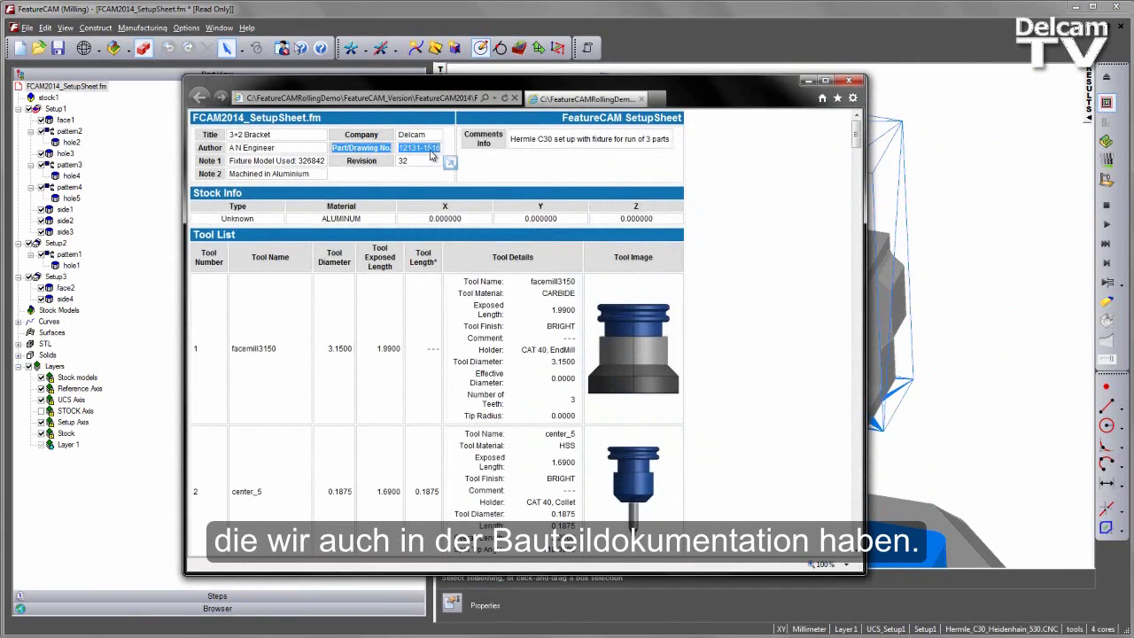
pyautogui.moveTo(348, 165); pyautogui.dragTo(408, 163)
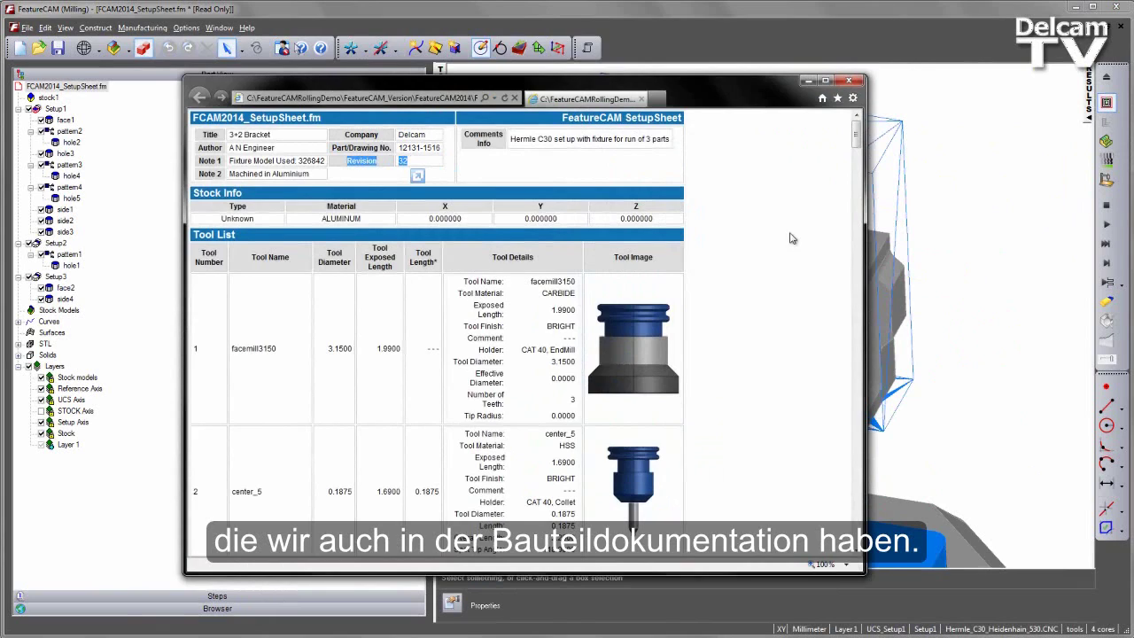
pyautogui.moveTo(853, 149)
pyautogui.mouseDown()
pyautogui.moveTo(853, 554)
pyautogui.moveTo(855, 133)
pyautogui.mouseUp()
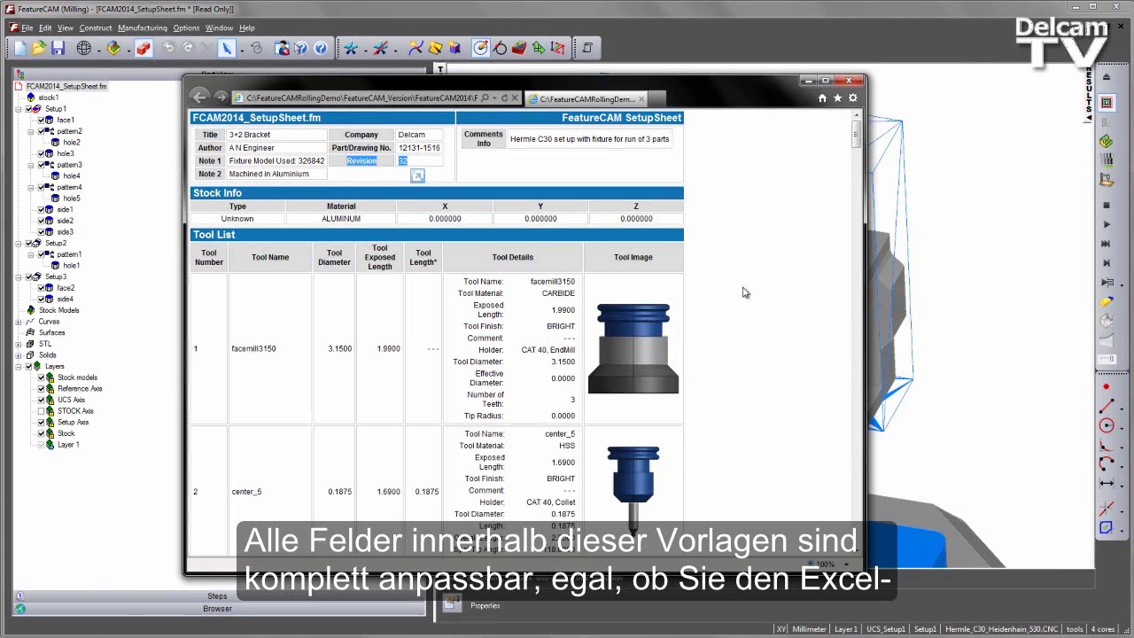
pyautogui.click(852, 83)
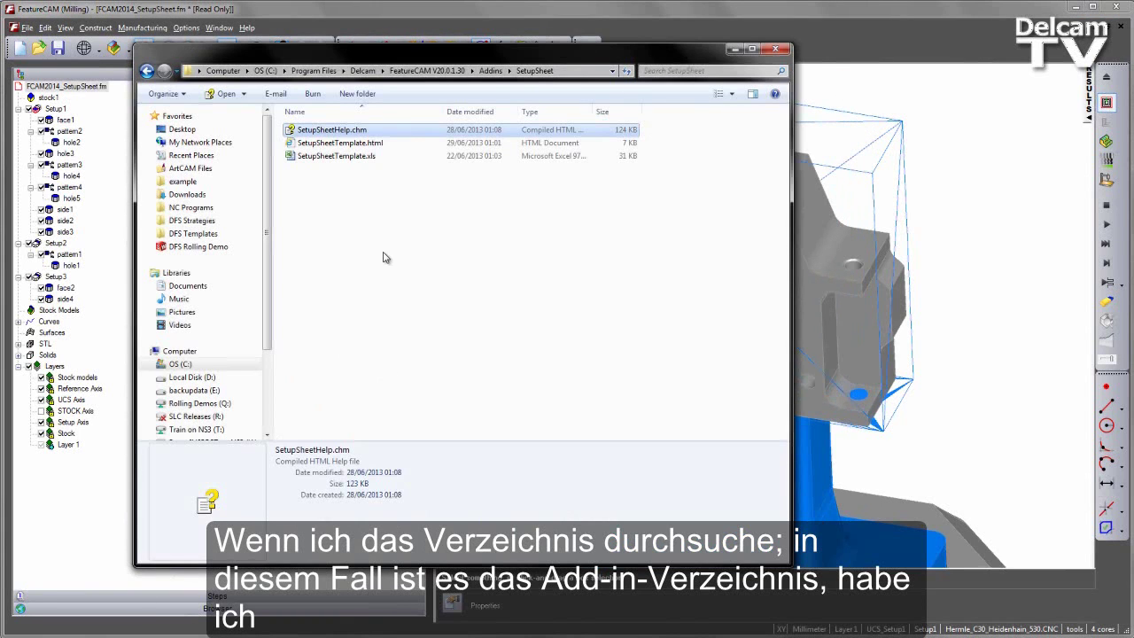
# - Open SetupSheetTemplate.xls from the Addins\SetupSheet folder in Excel
pyautogui.click(344, 157)
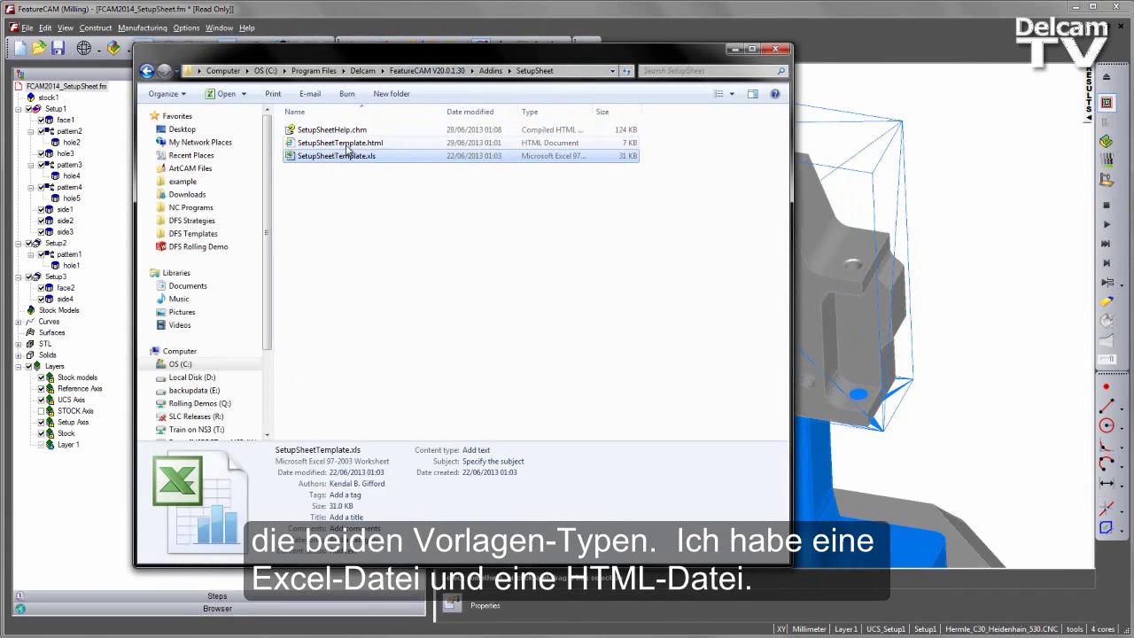
pyautogui.doubleClick(346, 155)
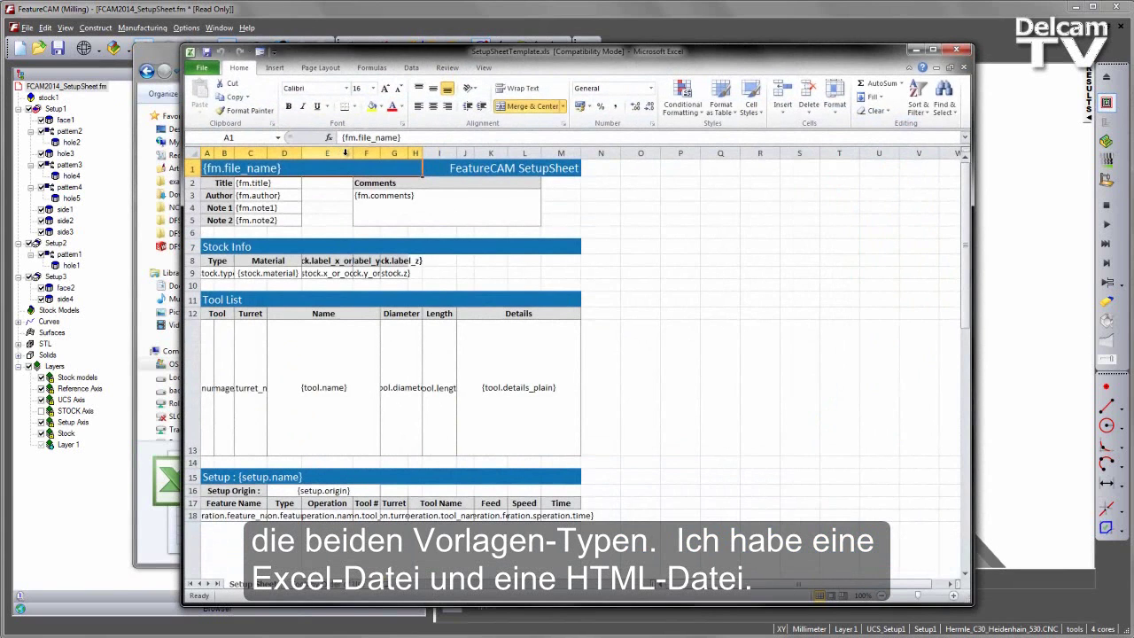
pyautogui.click(267, 183)
pyautogui.click(271, 197)
pyautogui.click(273, 208)
pyautogui.click(273, 220)
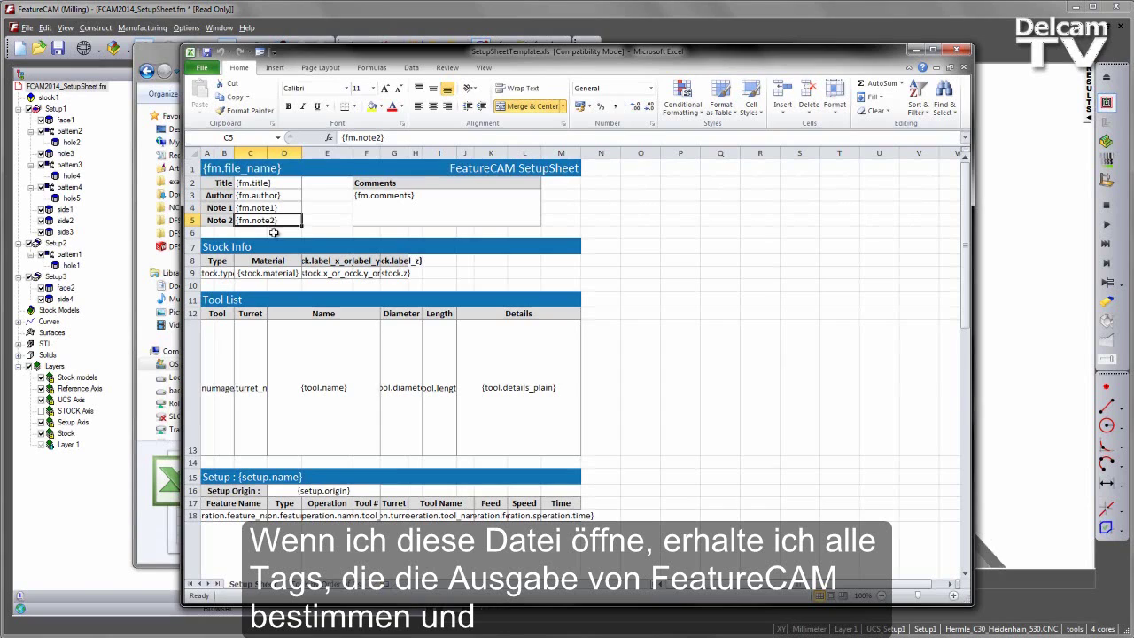
pyautogui.click(278, 273)
pyautogui.click(222, 275)
pyautogui.click(328, 276)
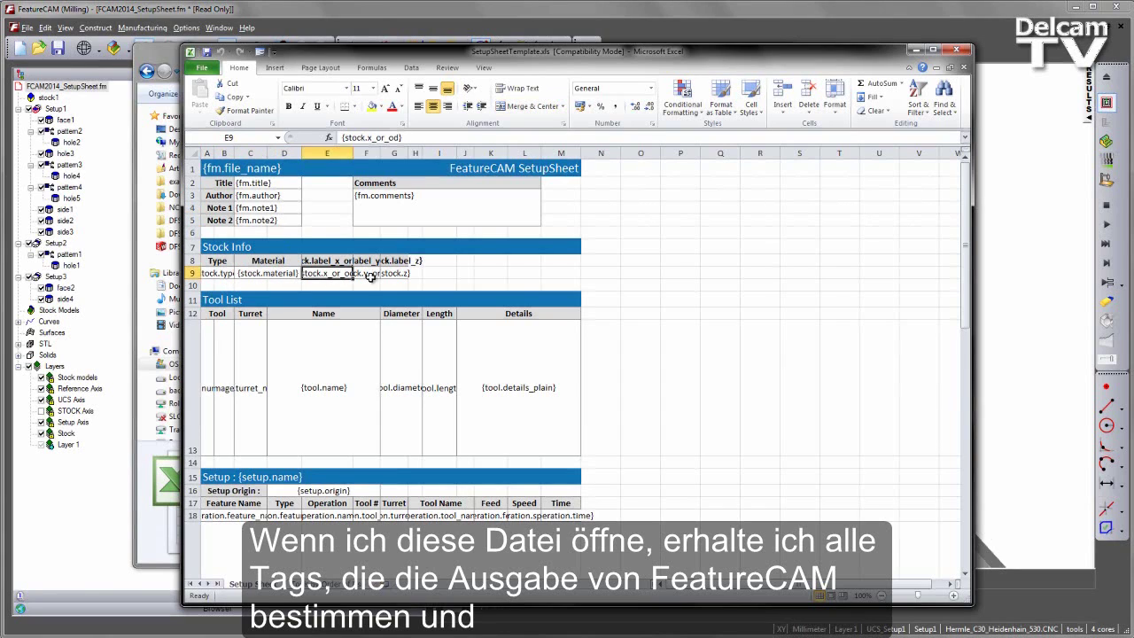
pyautogui.click(370, 276)
pyautogui.click(394, 276)
pyautogui.click(350, 389)
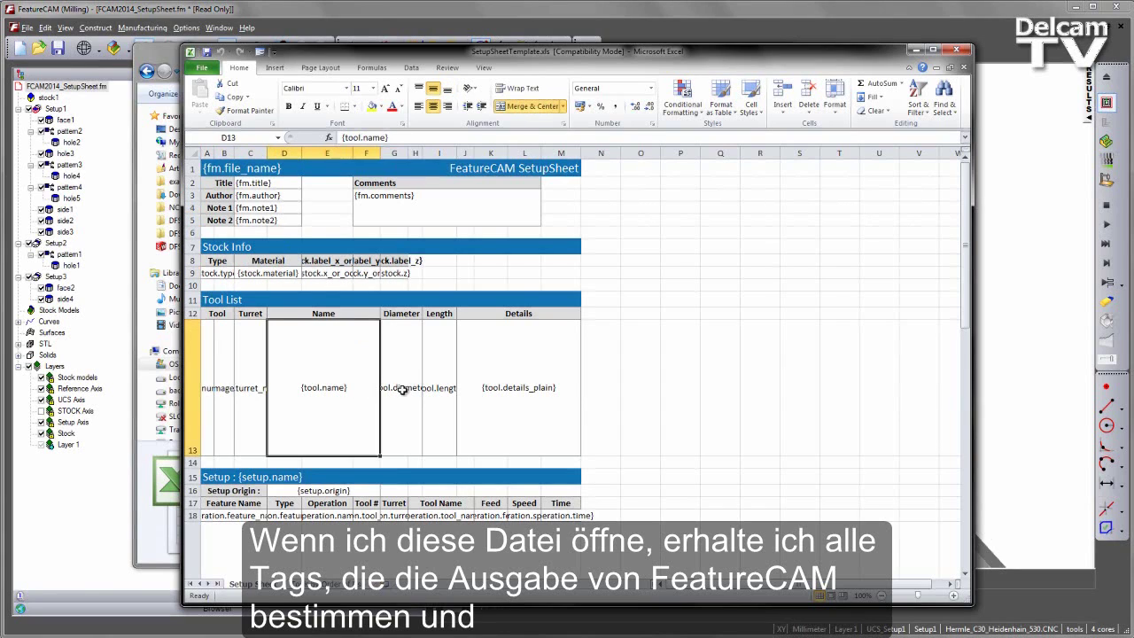
pyautogui.click(403, 390)
pyautogui.click(443, 394)
pyautogui.click(519, 391)
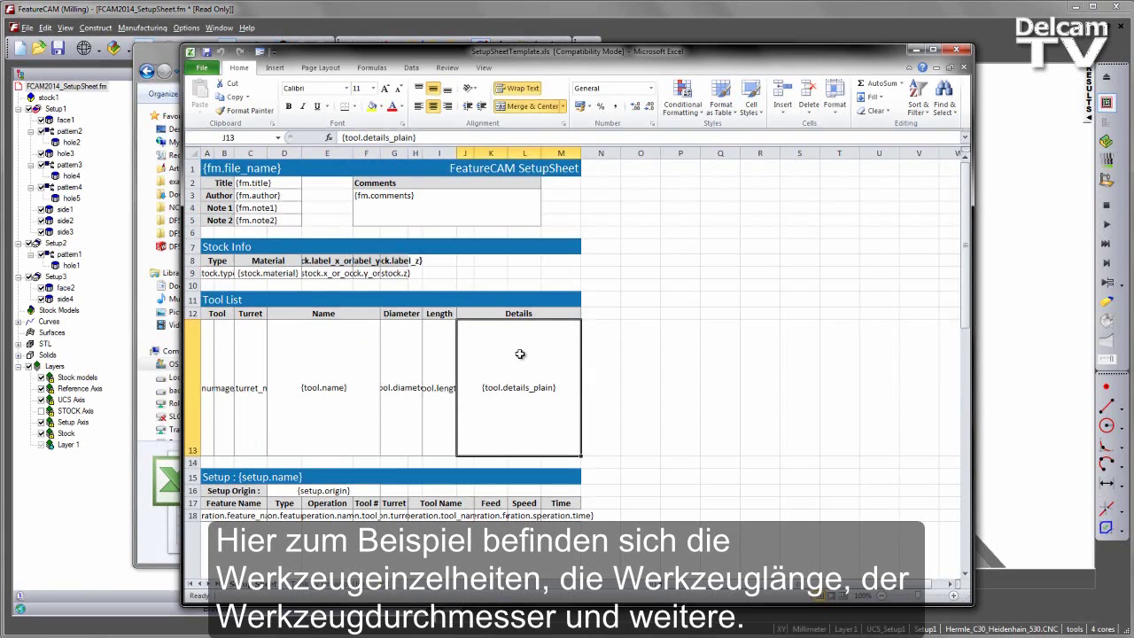
pyautogui.click(450, 405)
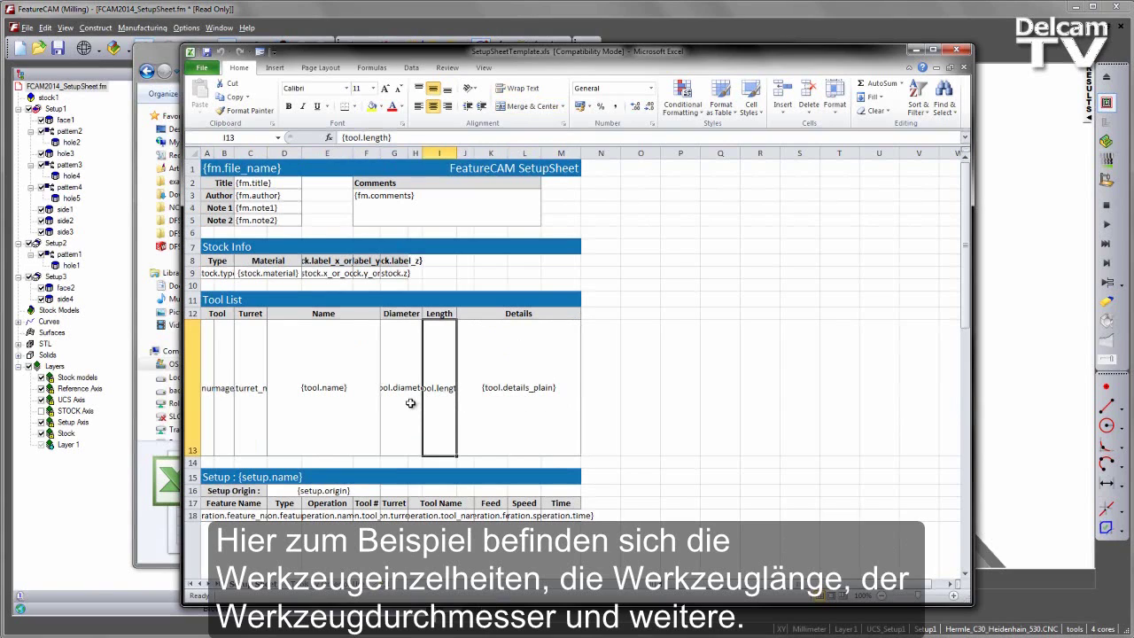
pyautogui.click(411, 405)
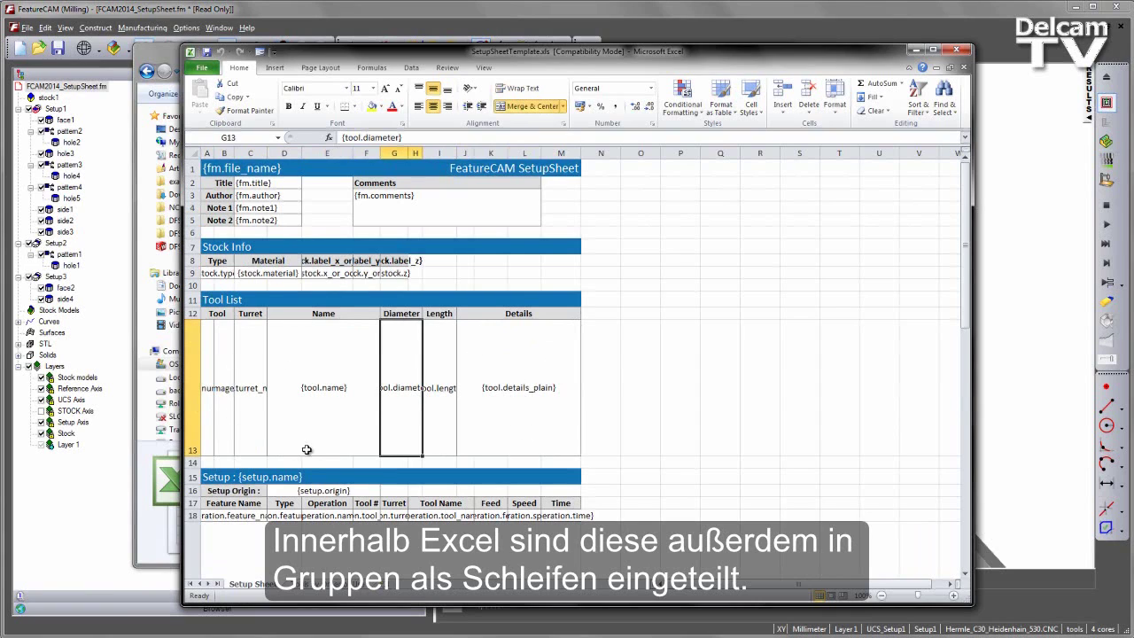
# - Check the extent of the tool_loop named range, then close the Excel template
pyautogui.click(278, 139)
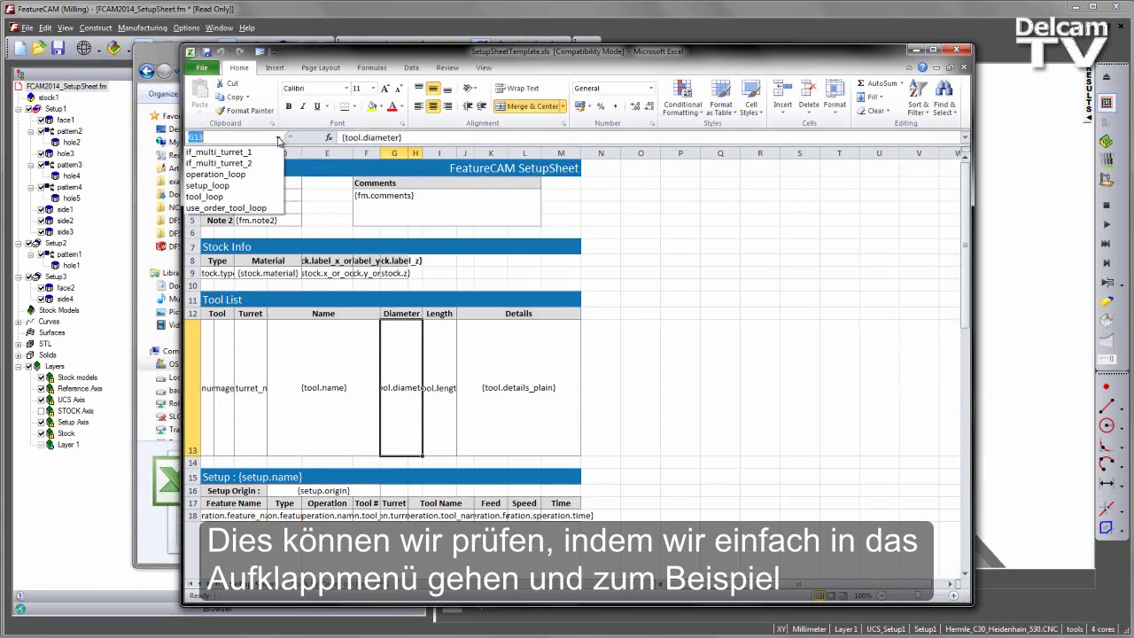
pyautogui.click(249, 197)
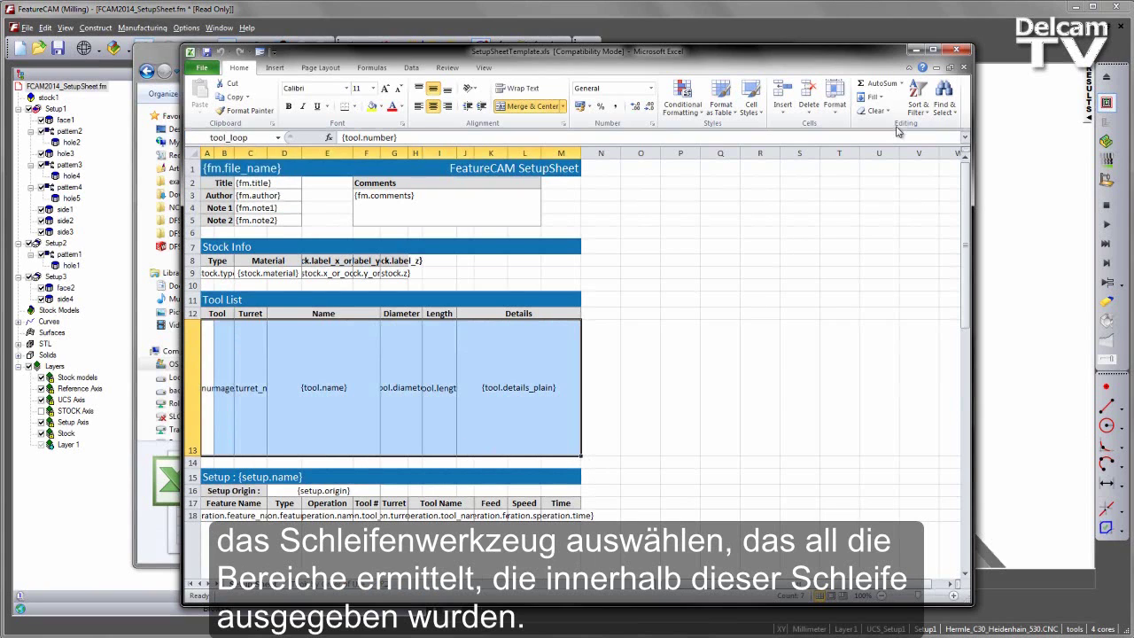
pyautogui.click(956, 49)
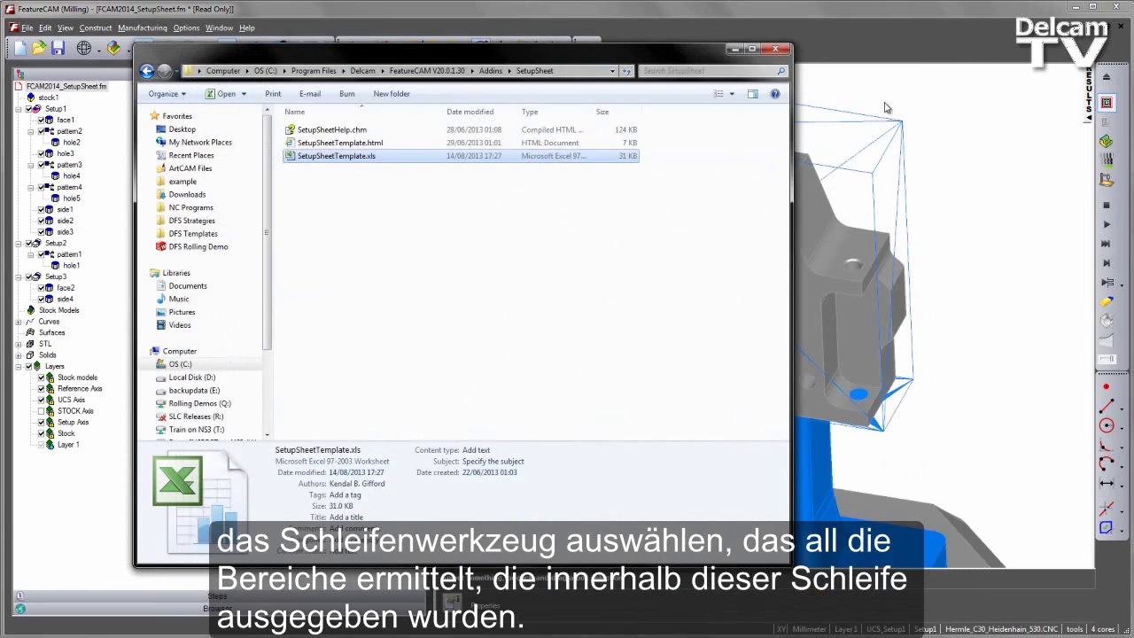
pyautogui.click(343, 144)
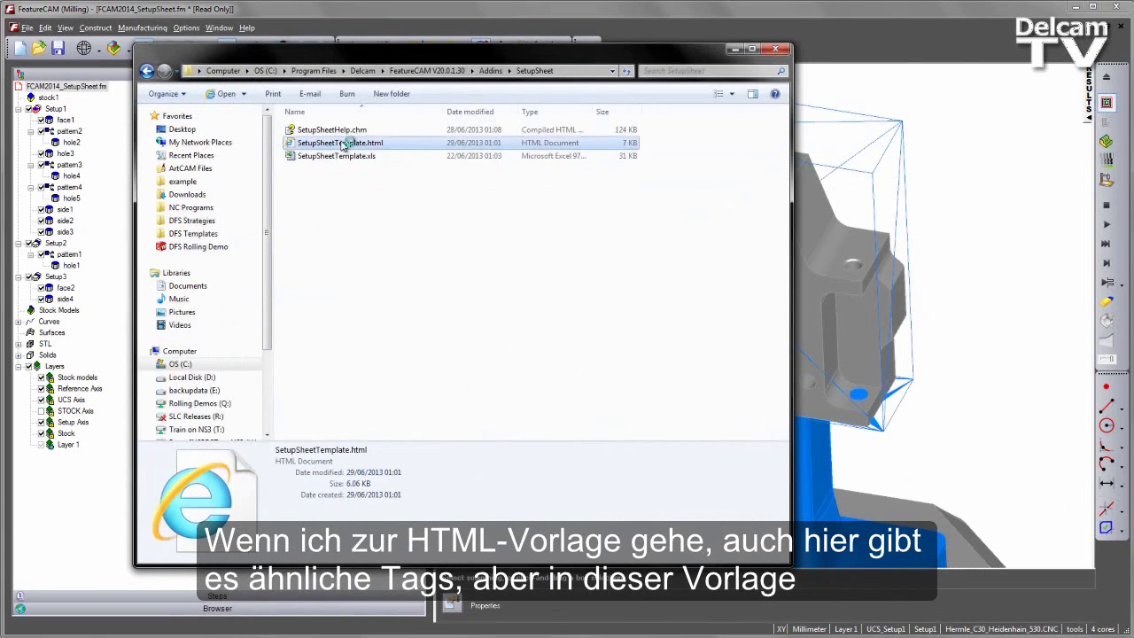
pyautogui.doubleClick(344, 144)
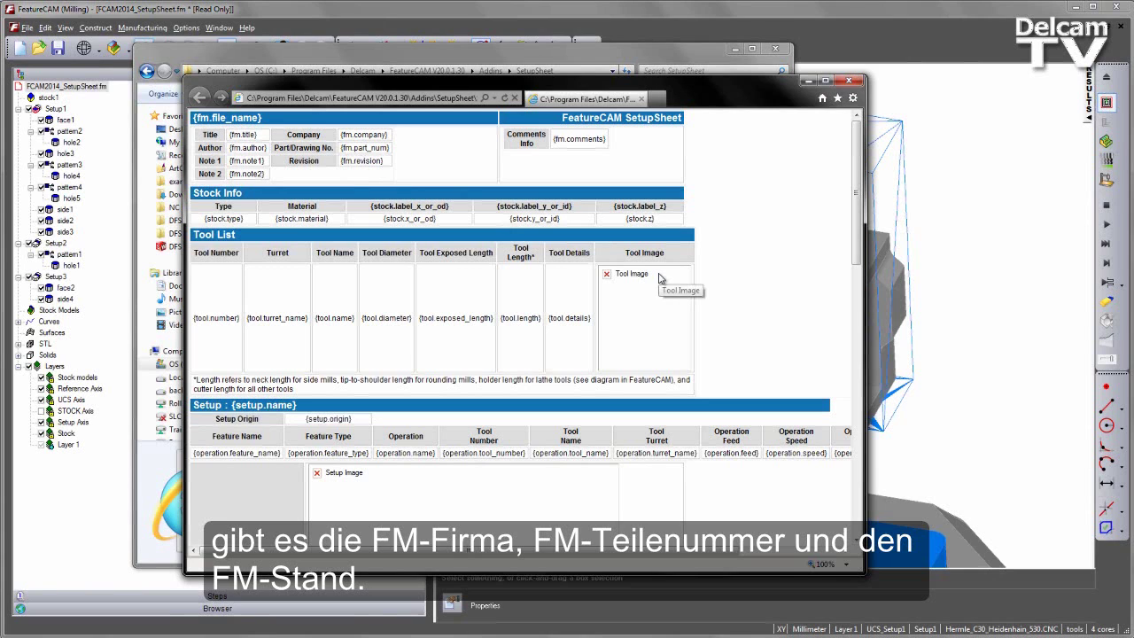
# - Close the HTML template view and open SetupSheetHelp.chm from Windows Explorer
pyautogui.click(849, 80)
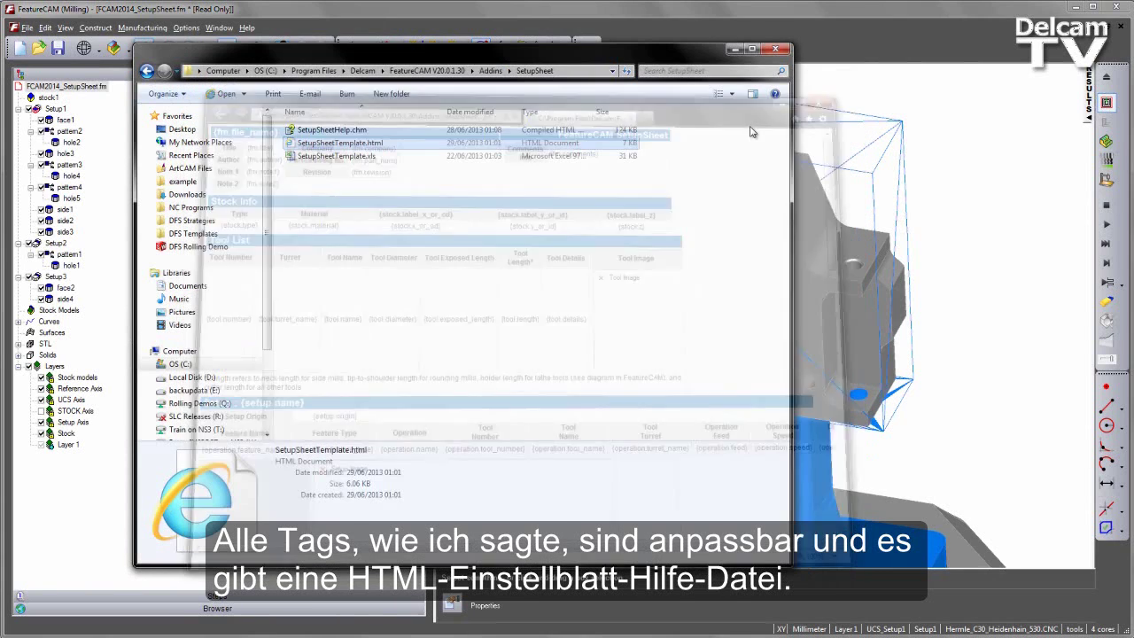
pyautogui.click(336, 132)
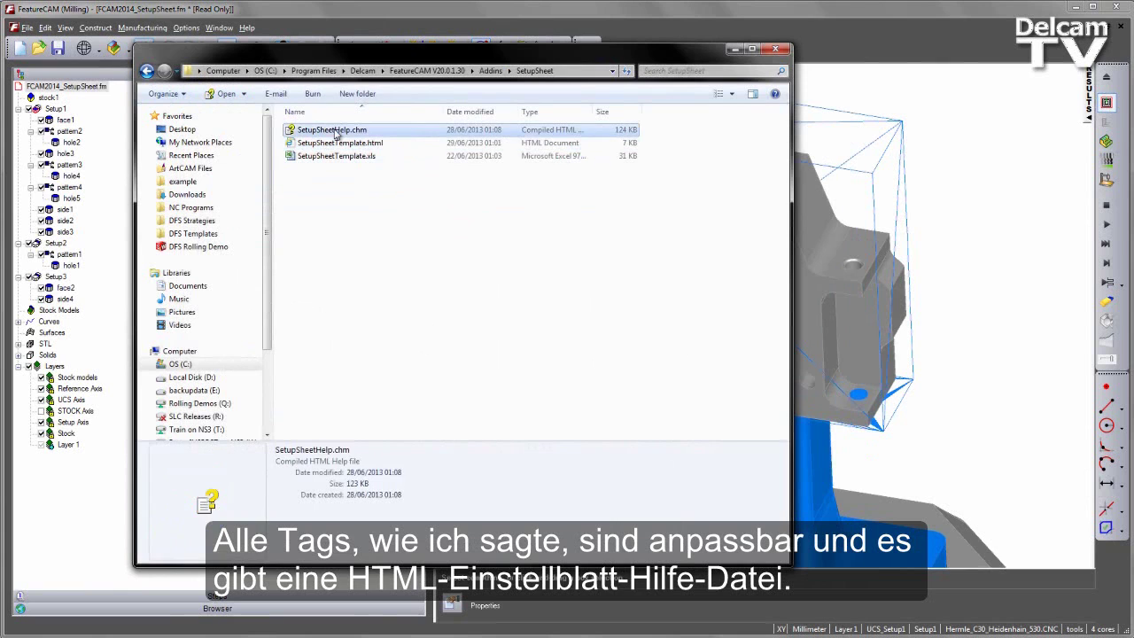
pyautogui.doubleClick(344, 133)
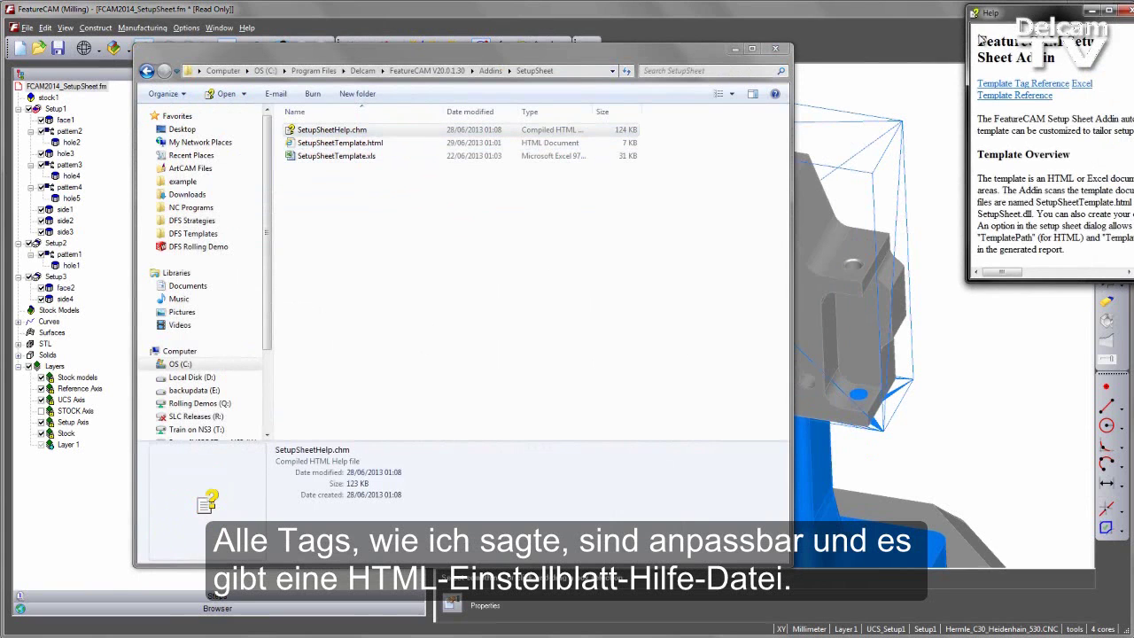
# - Enlarge the Help window and go to the Embedded Tag Reference page
pyautogui.moveTo(1028, 9); pyautogui.dragTo(392, 62)
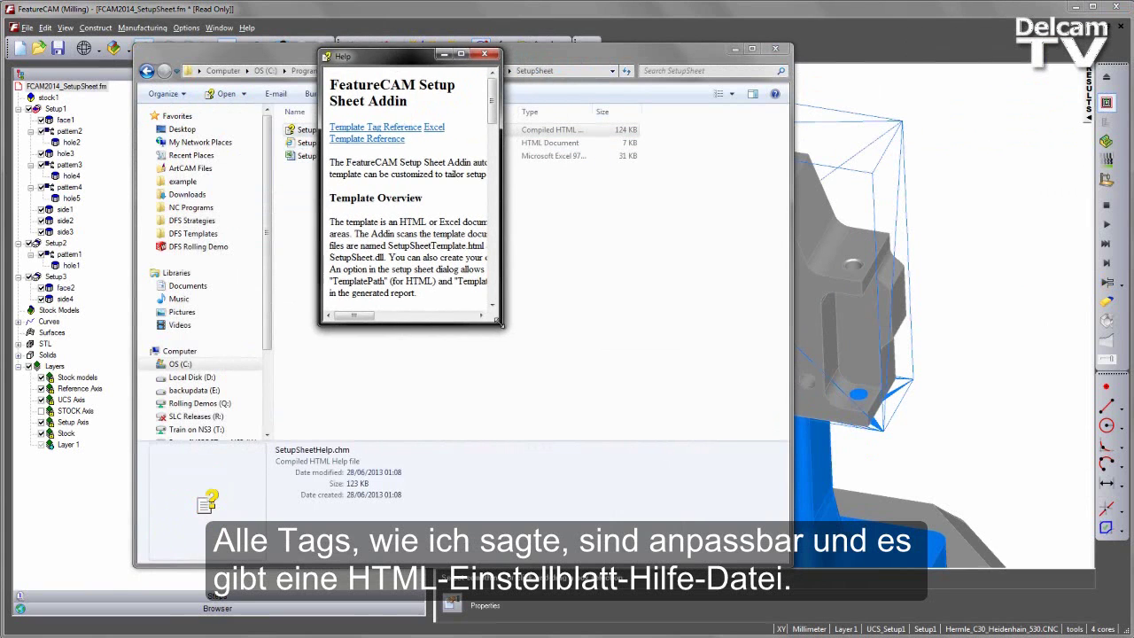
pyautogui.moveTo(499, 324); pyautogui.dragTo(1077, 582)
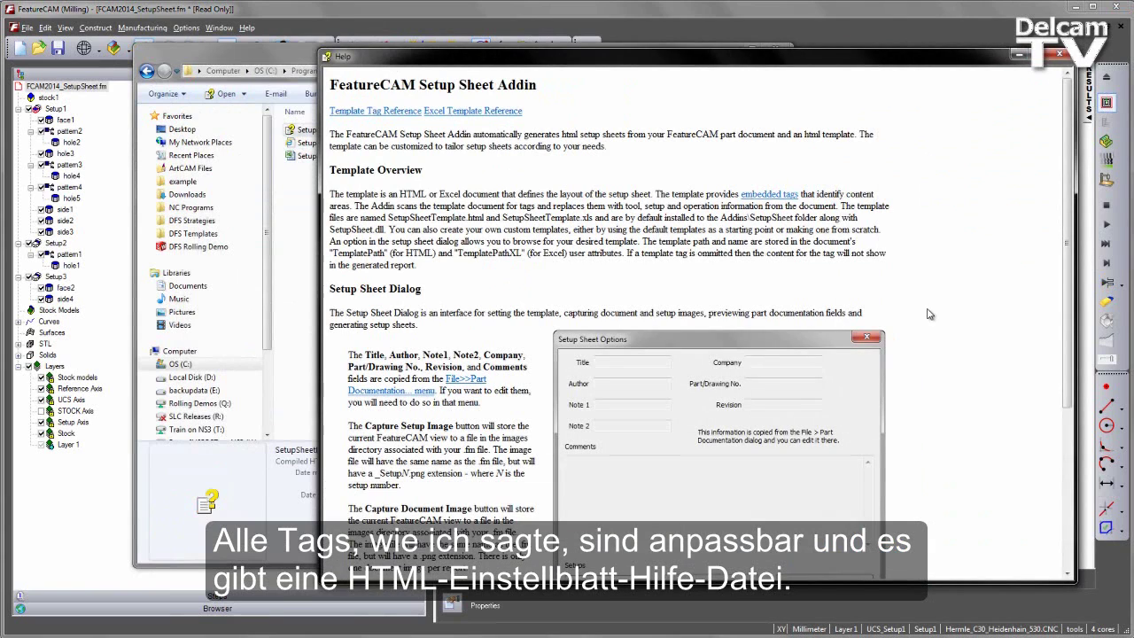
pyautogui.click(768, 194)
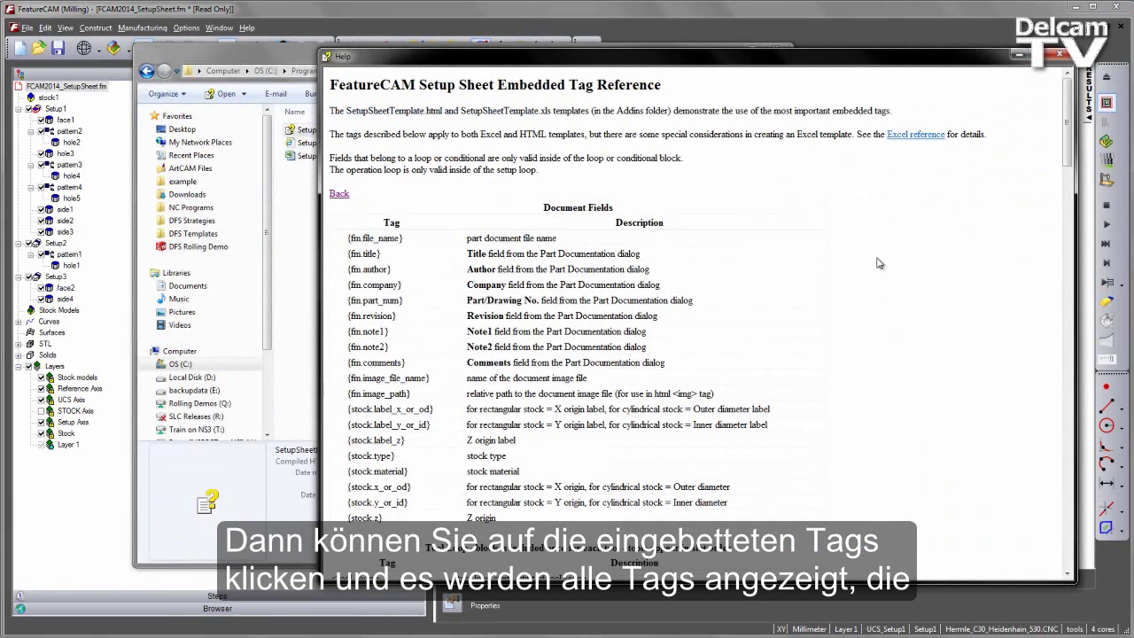
pyautogui.scroll(-15, 507, 281)
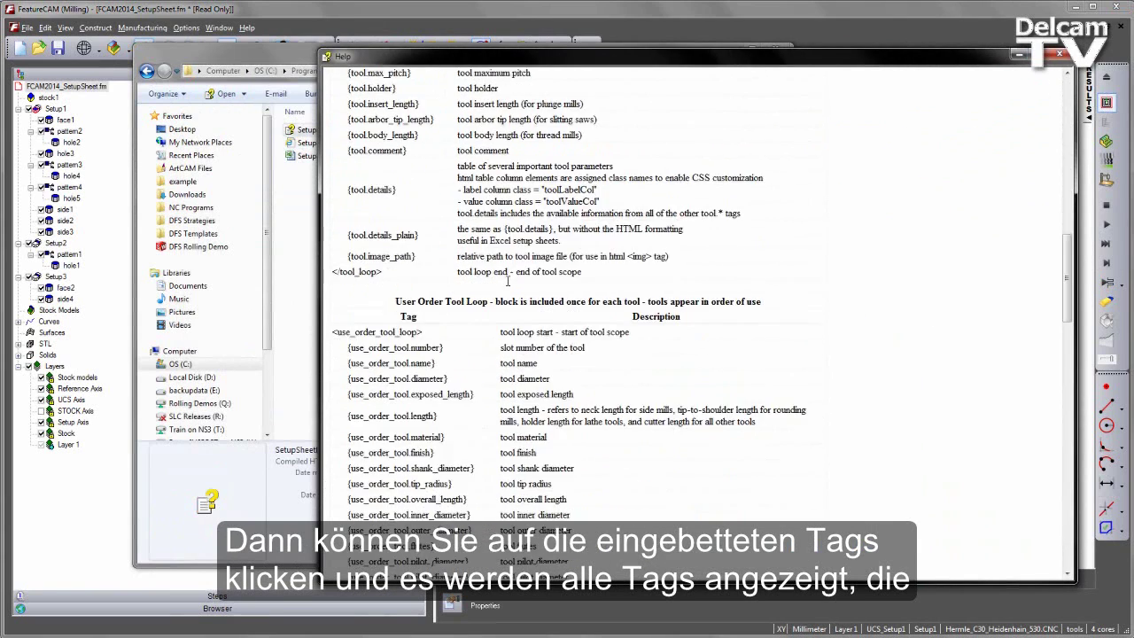
pyautogui.scroll(-15, 506, 281)
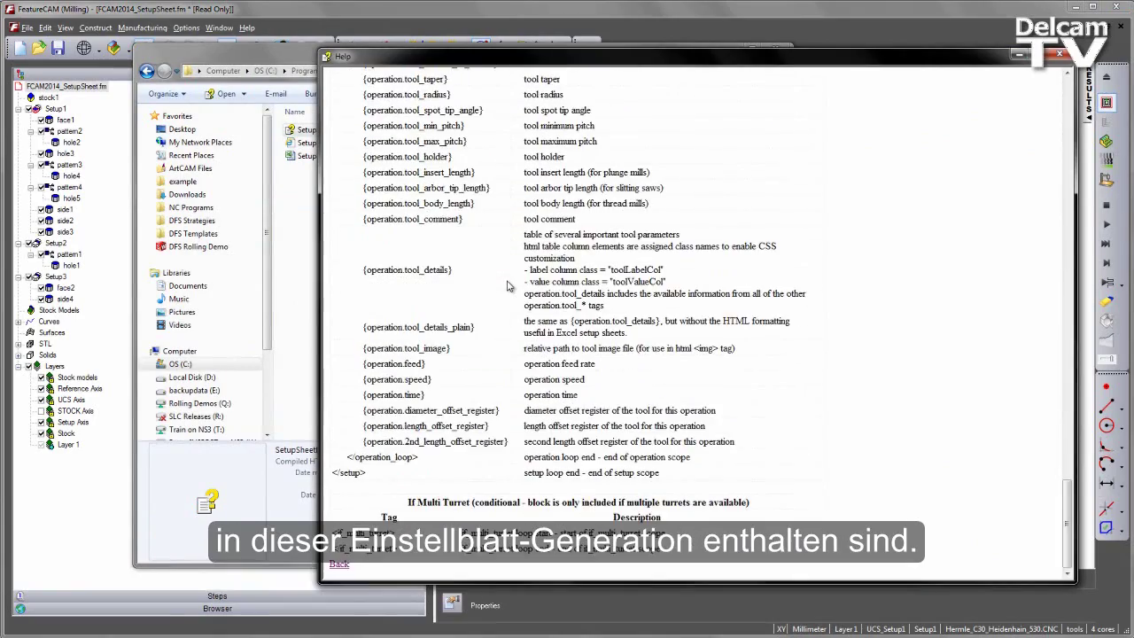
pyautogui.scroll(20, 507, 283)
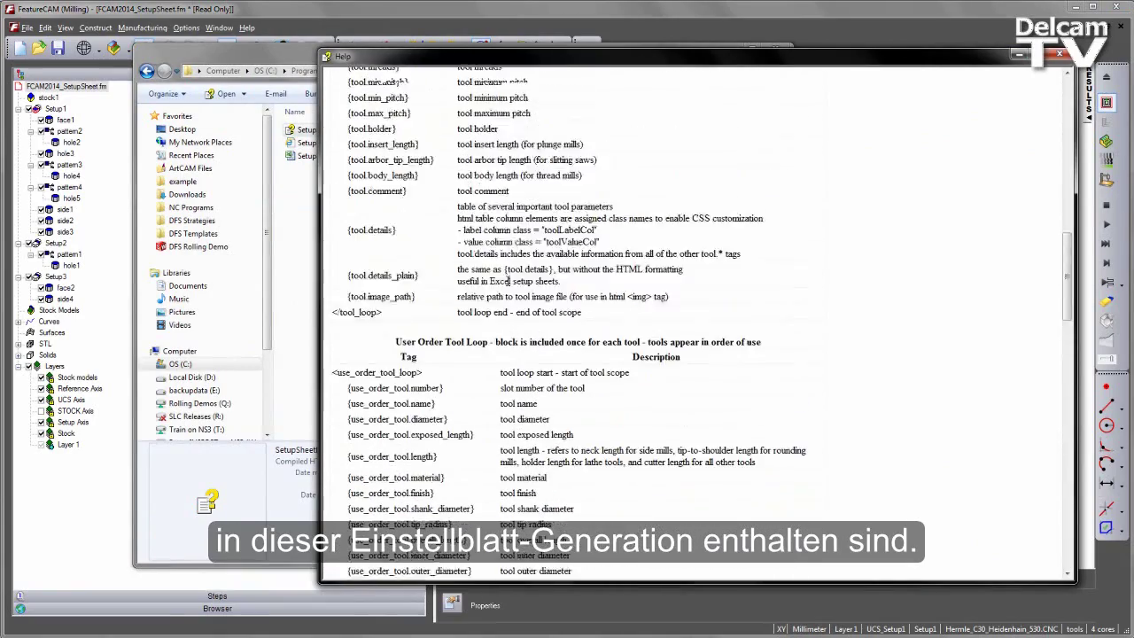
pyautogui.scroll(5, 507, 280)
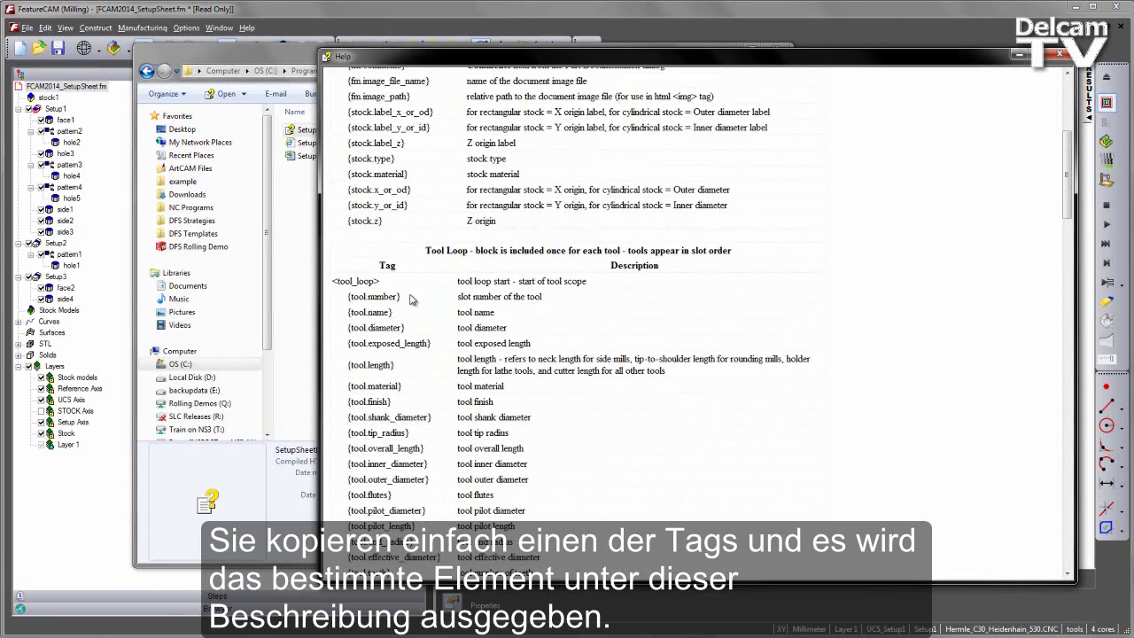
pyautogui.moveTo(411, 299); pyautogui.dragTo(346, 299)
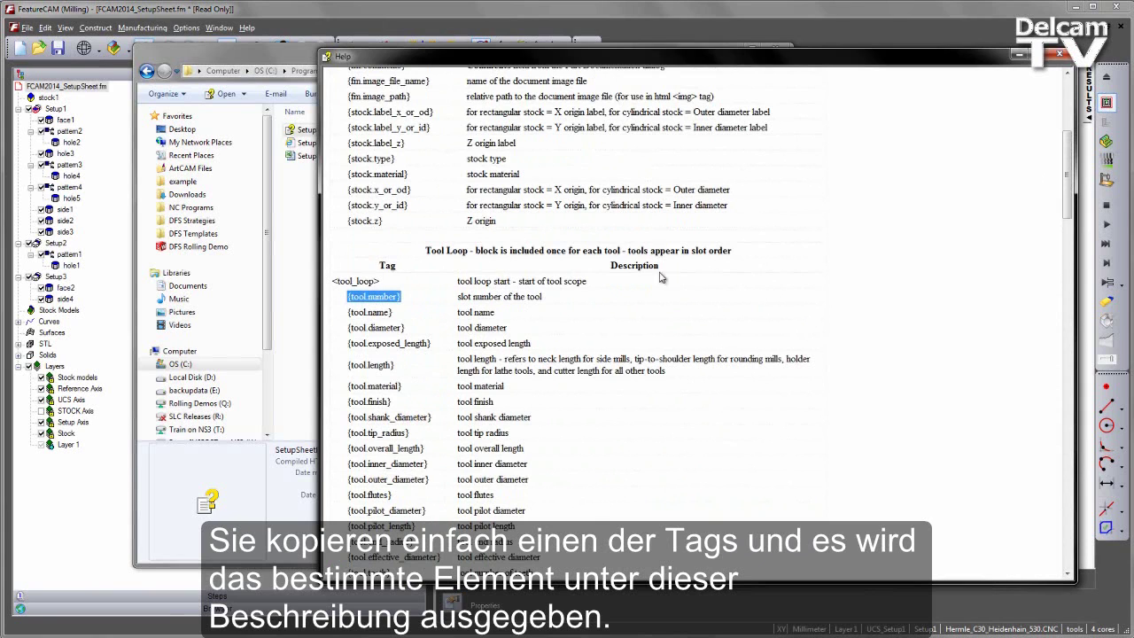
pyautogui.scroll(-5, 627, 363)
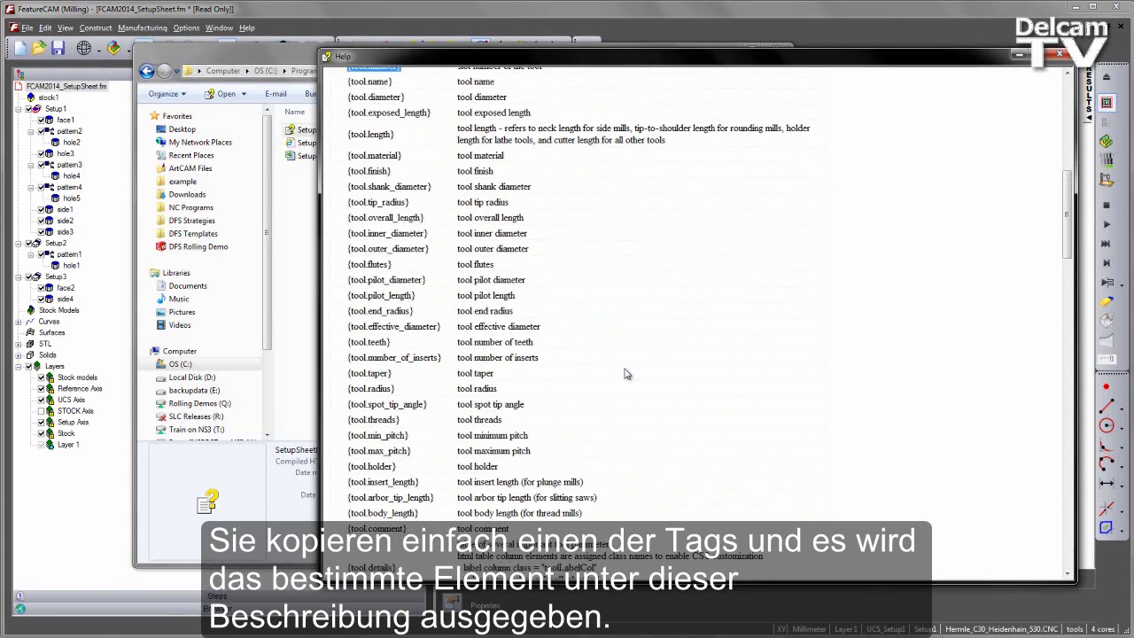